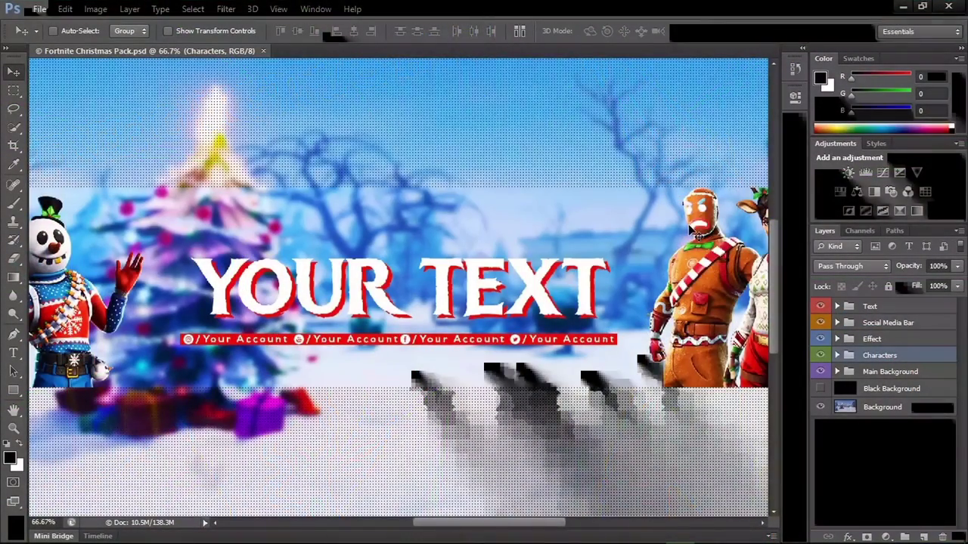
Expand the Text group and compare title styles, keeping Text Option 2 visible
{"action": "key", "text": "ctrl+minus"}
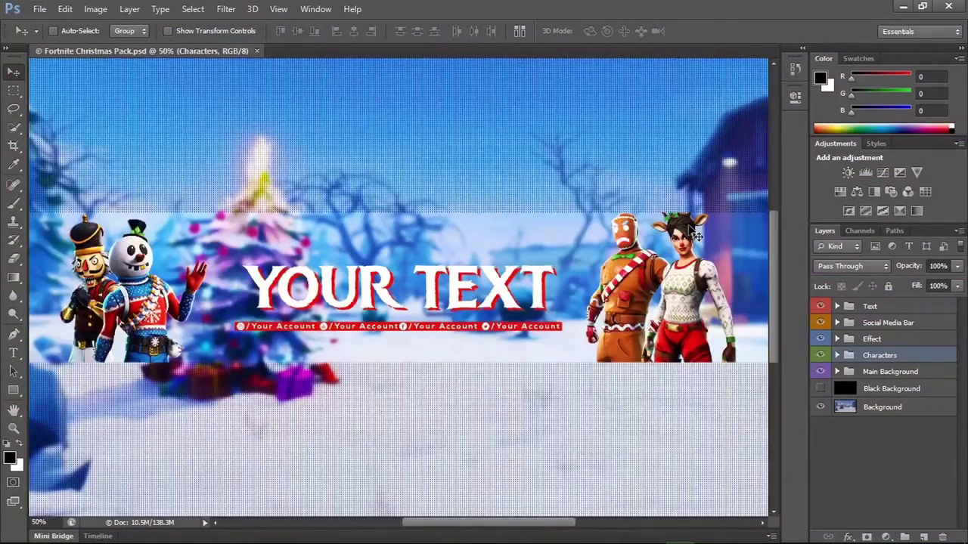
{"action": "left_click", "coordinate": [850, 306]}
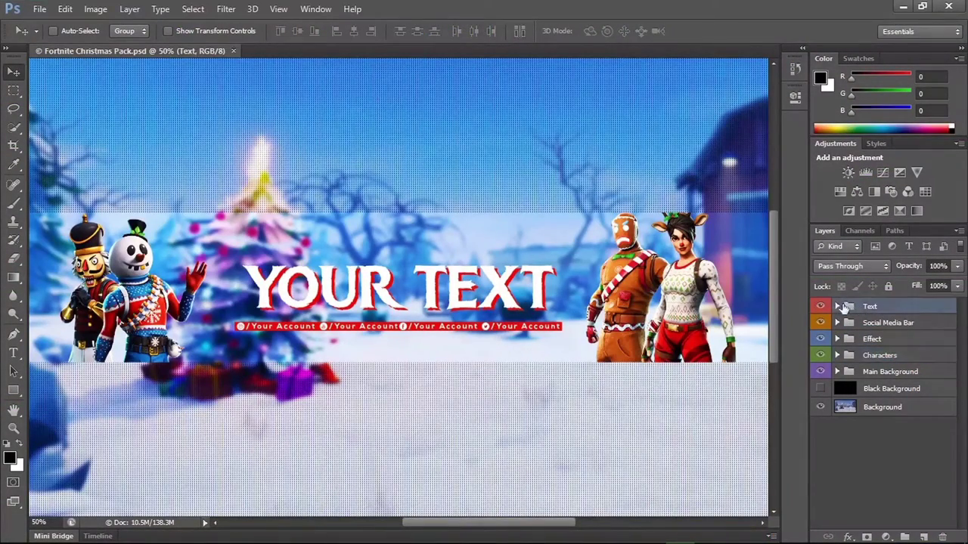
{"action": "left_click", "coordinate": [837, 307]}
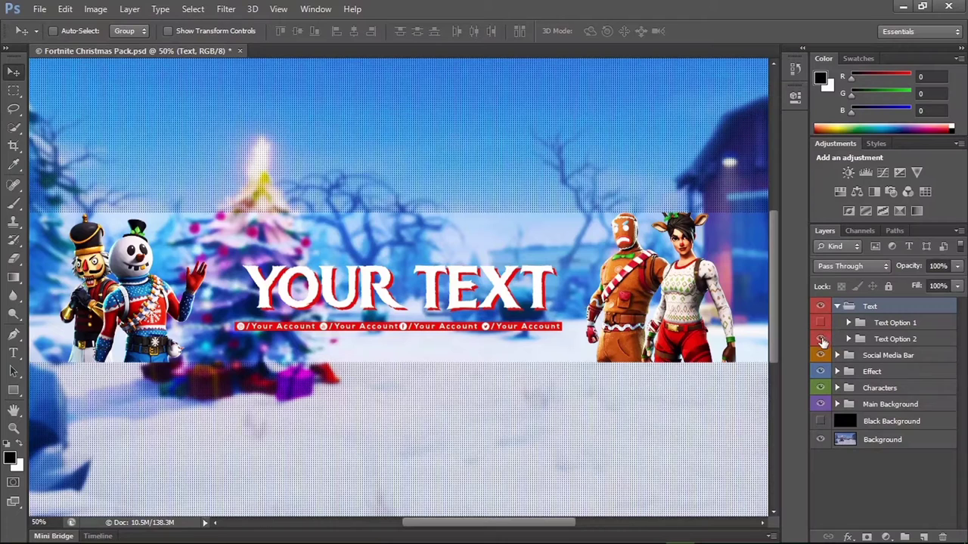
{"action": "left_click", "coordinate": [820, 338]}
{"action": "left_click", "coordinate": [821, 322]}
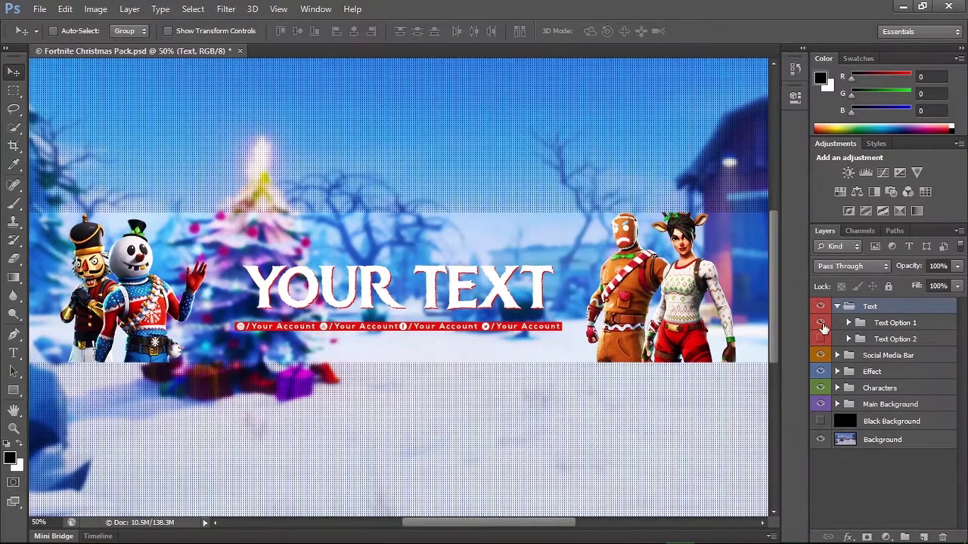
{"action": "left_click", "coordinate": [820, 339]}
{"action": "left_click", "coordinate": [820, 340]}
{"action": "left_click", "coordinate": [820, 323]}
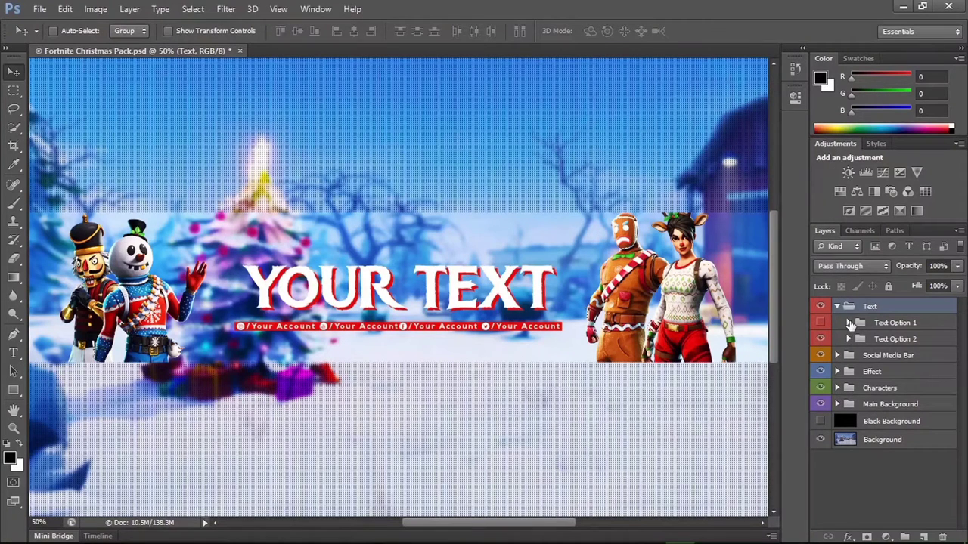
Hide Text Option 2's Top Colour layer so the title shows only in red
{"action": "left_click", "coordinate": [848, 340]}
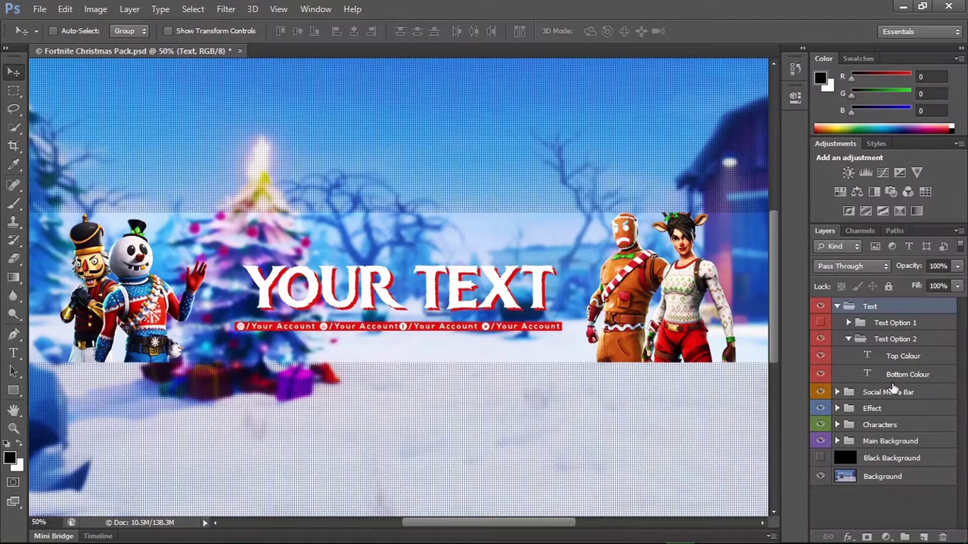
{"action": "left_click", "coordinate": [886, 360]}
{"action": "left_click", "coordinate": [820, 356]}
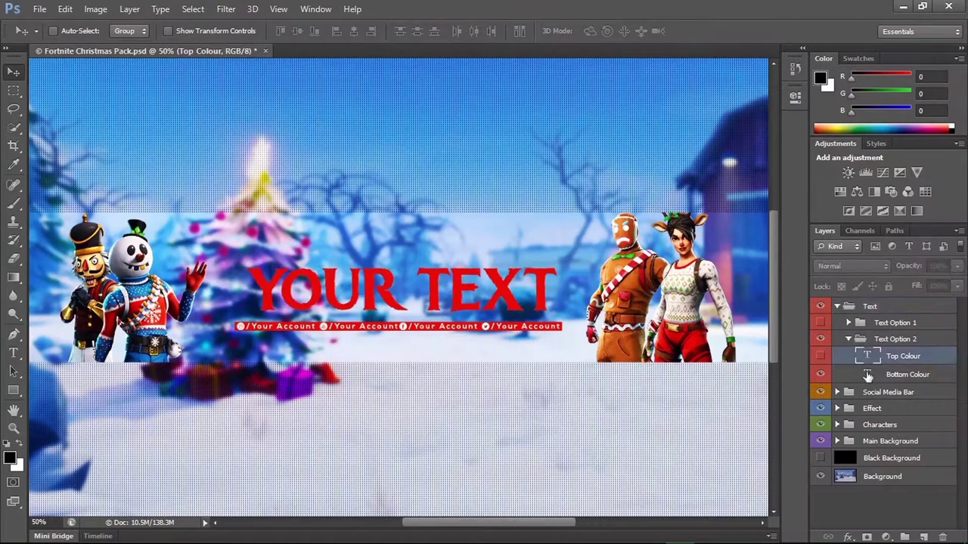
{"action": "left_click", "coordinate": [884, 374]}
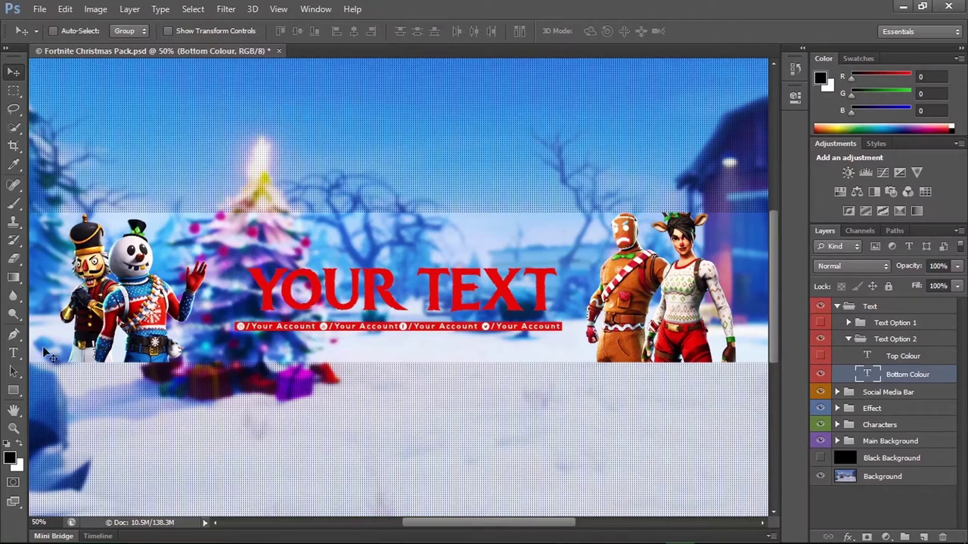
{"action": "left_click", "coordinate": [13, 352]}
Replace the red Bottom Colour title's YOUR TEXT with MATTACHEW and commit
{"action": "left_click", "coordinate": [548, 287]}
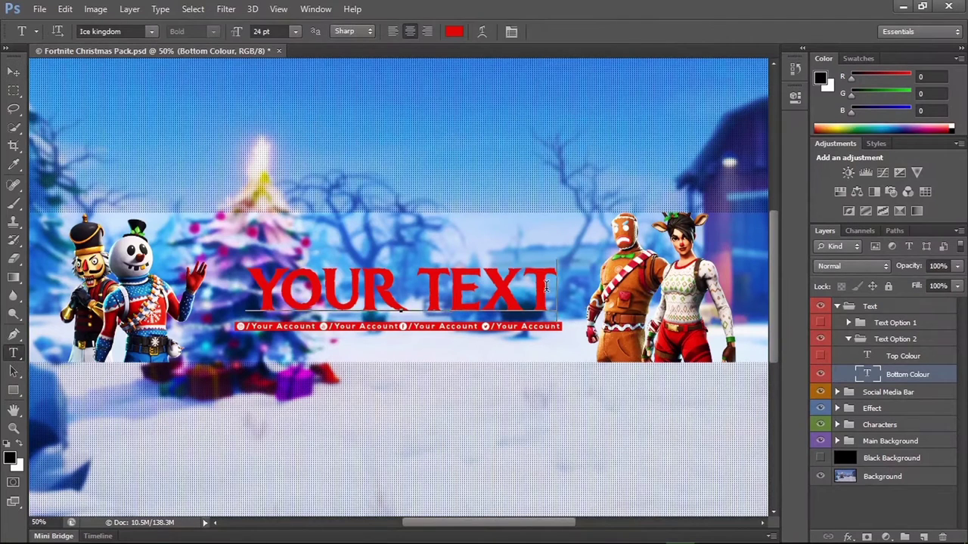
{"action": "left_click_drag", "start_coordinate": [548, 287], "coordinate": [260, 286]}
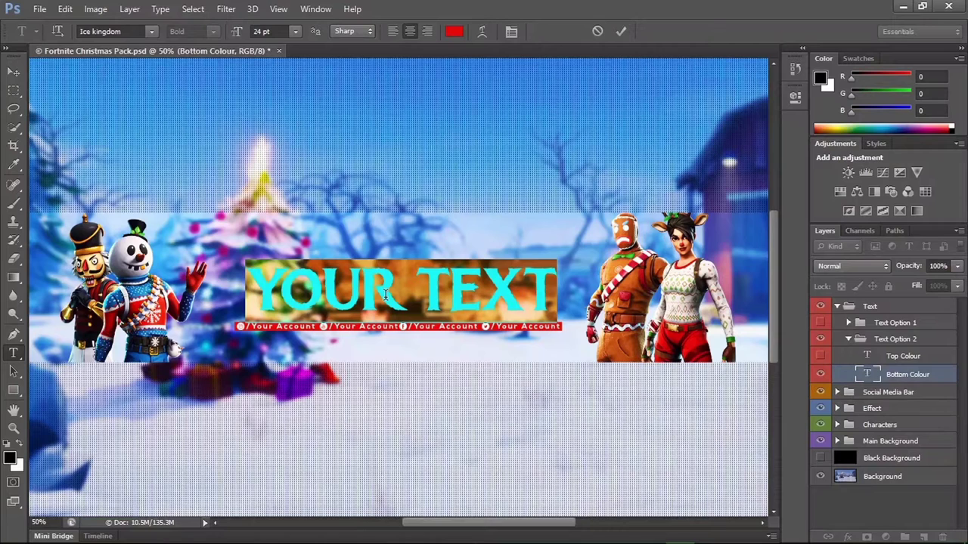
{"action": "type", "text": "MERRY "}
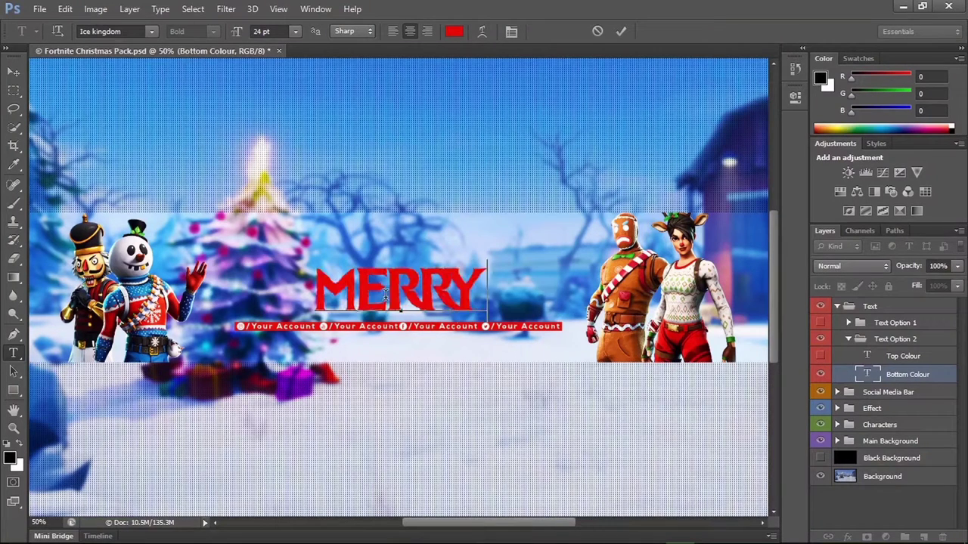
{"action": "type", "text": "XMAS"}
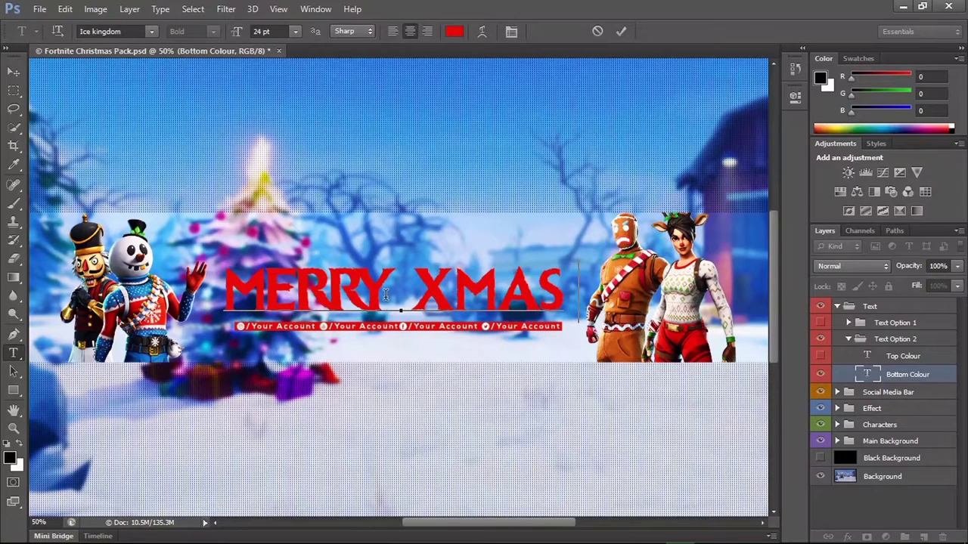
{"action": "type", "text": " ?"}
{"action": "key", "text": "BackSpace"}
{"action": "key", "text": "BackSpace"}
{"action": "key", "text": "BackSpace"}
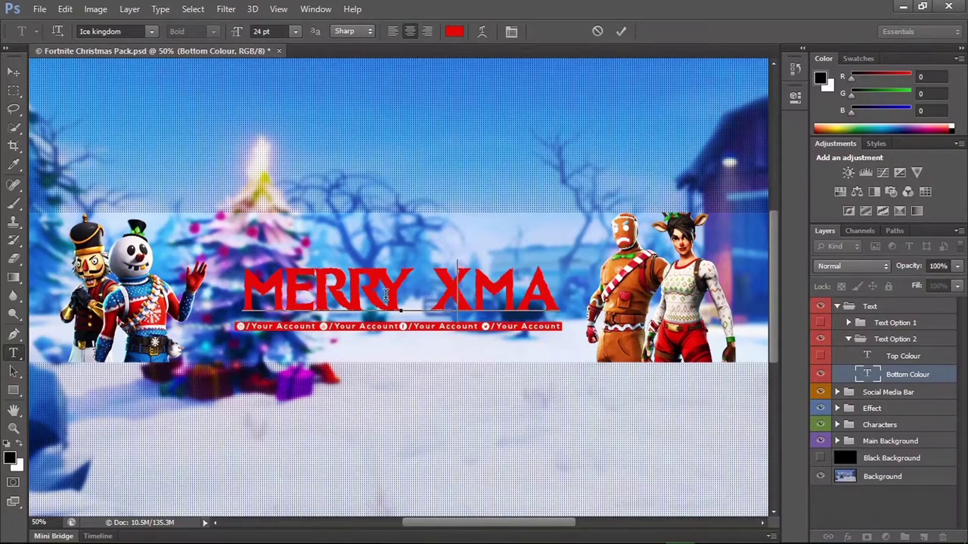
{"action": "key", "text": "BackSpace"}
{"action": "key", "text": "BackSpace"}
{"action": "key", "text": "BackSpace"}
{"action": "type", "text": "M"}
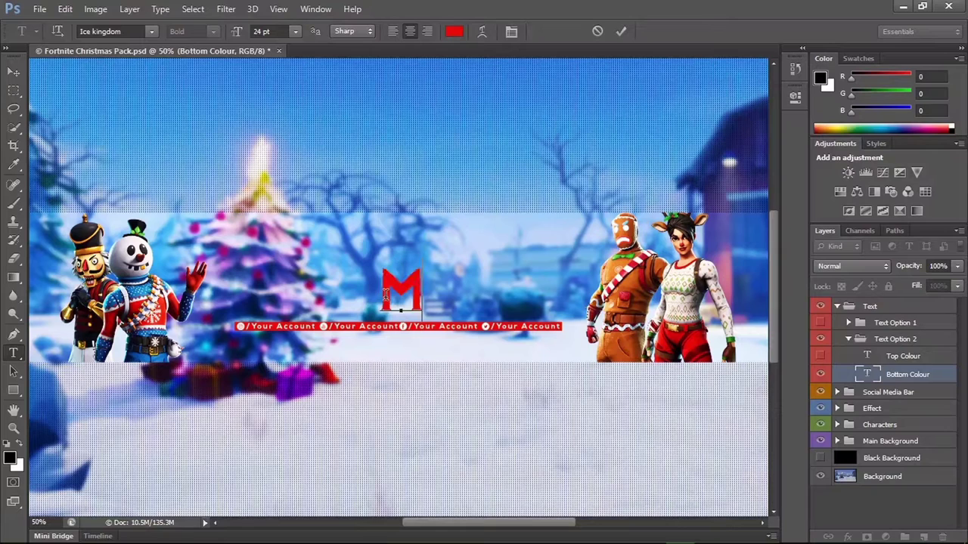
{"action": "type", "text": "ATTACHEW"}
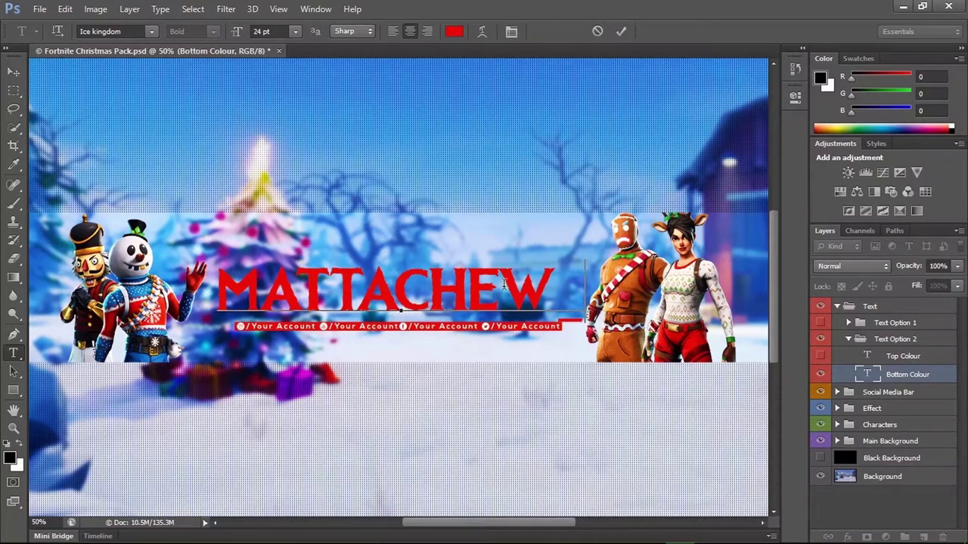
{"action": "left_click", "coordinate": [620, 35]}
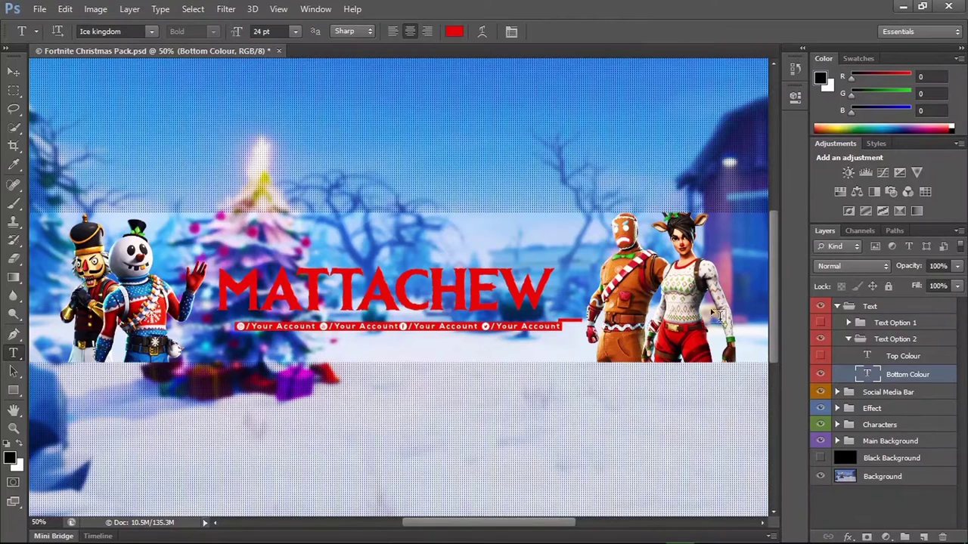
{"action": "left_click", "coordinate": [877, 358]}
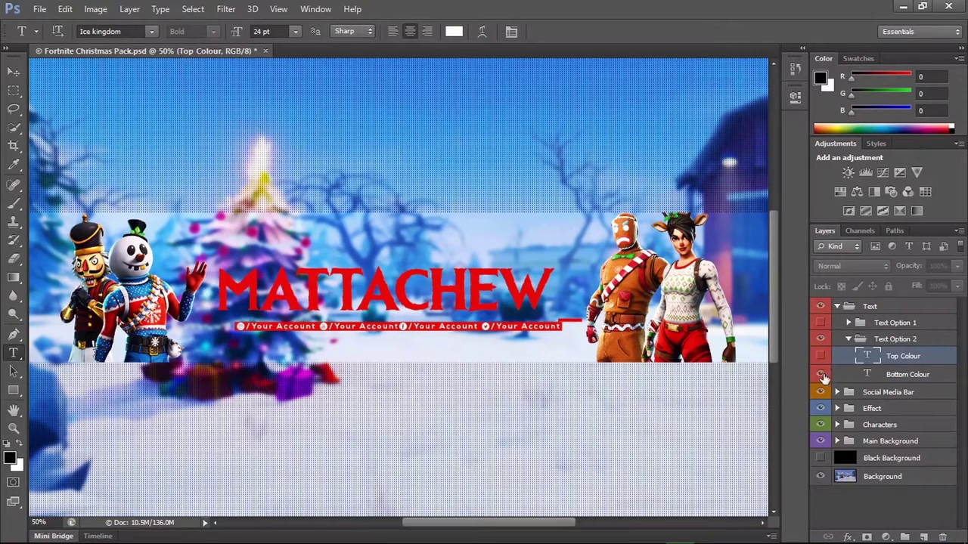
Show the Top Colour layer again and change its text to MATTACHEW for white-over-red
{"action": "left_click", "coordinate": [822, 356]}
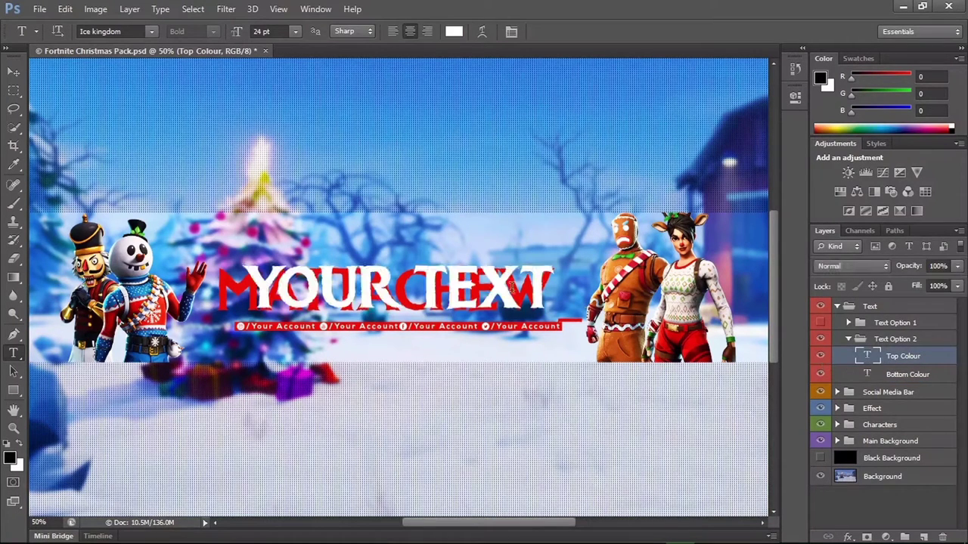
{"action": "left_click", "coordinate": [543, 288]}
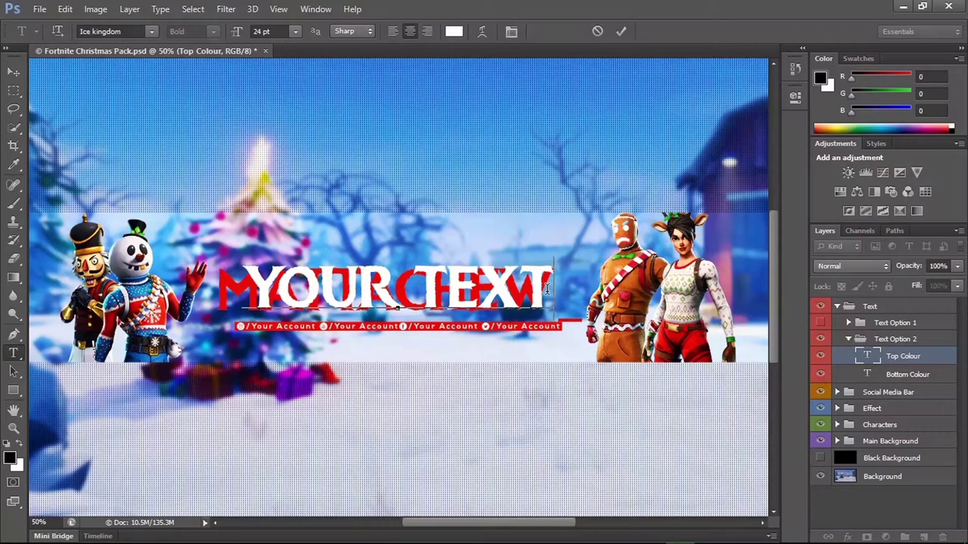
{"action": "key", "text": "ctrl+shift+Left"}
{"action": "key", "text": "ctrl+shift+Left"}
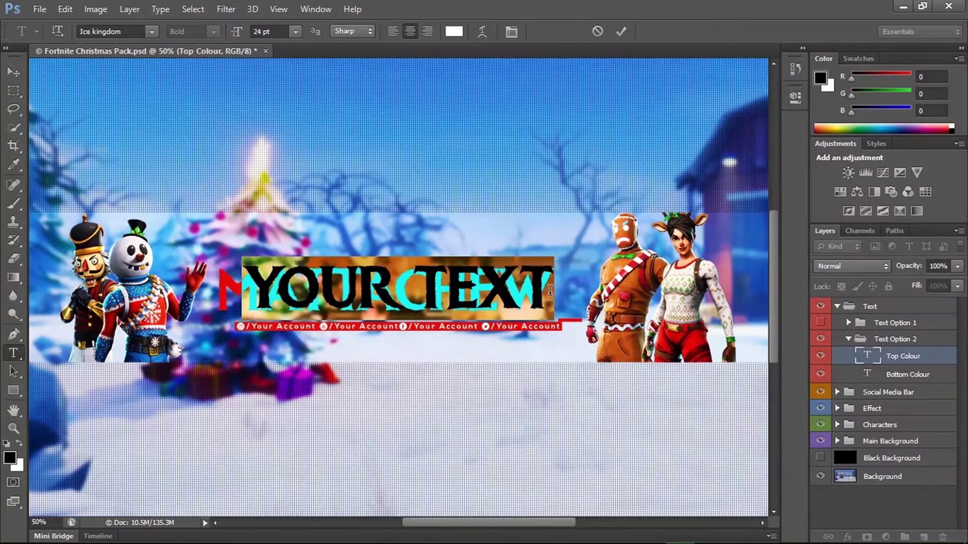
{"action": "type", "text": "MATTACH"}
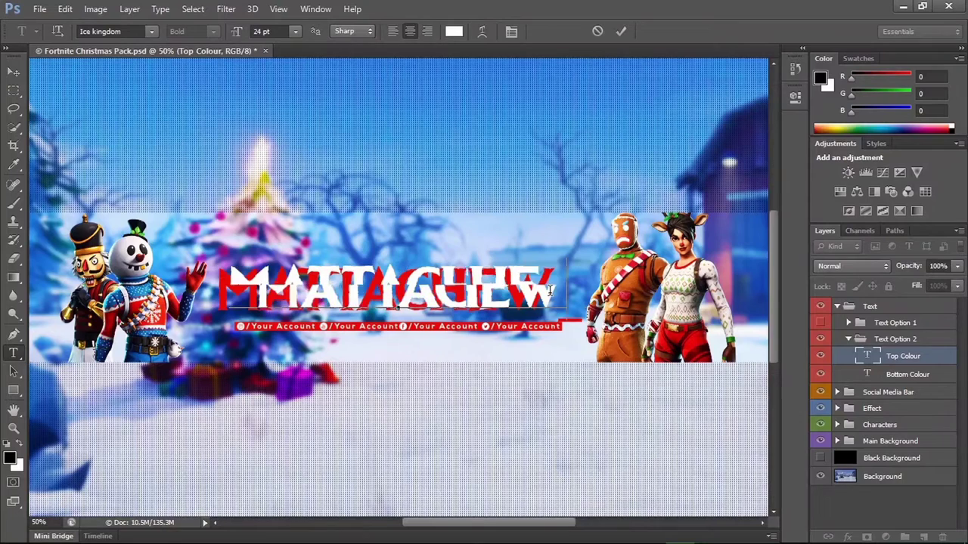
{"action": "type", "text": "EW"}
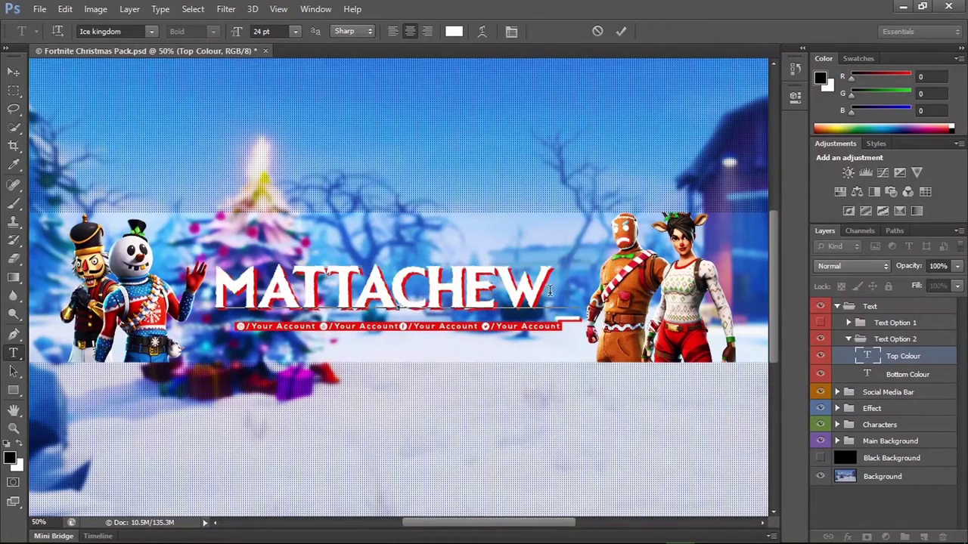
{"action": "left_click", "coordinate": [621, 31]}
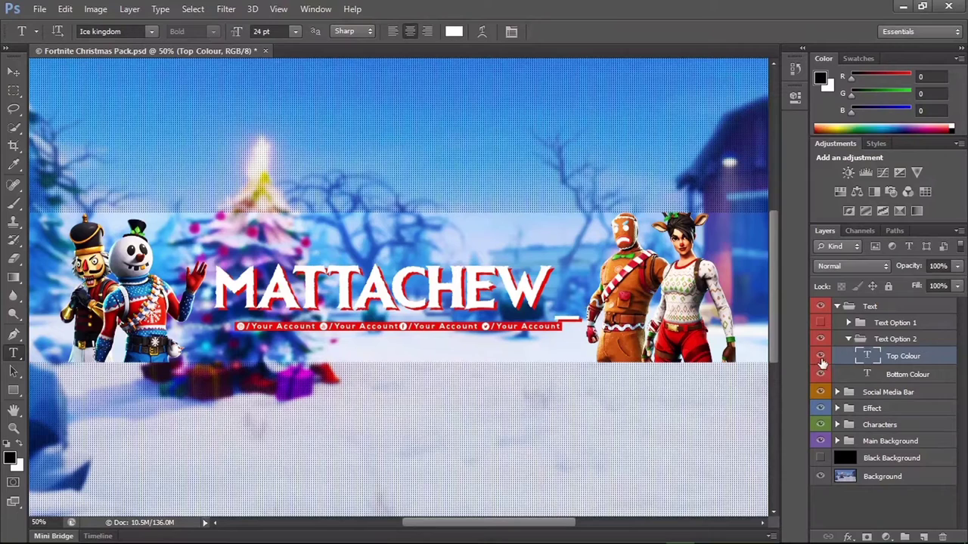
{"action": "left_click", "coordinate": [849, 377]}
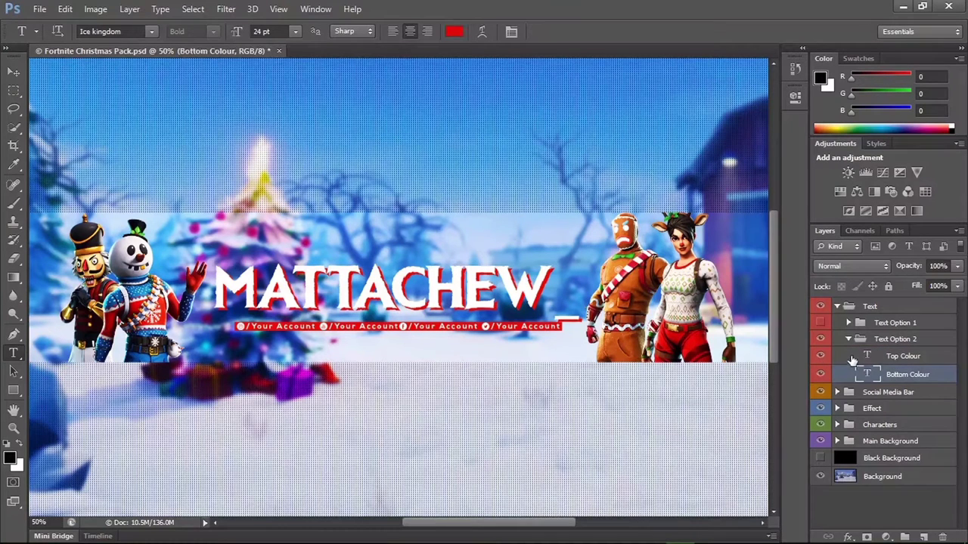
{"action": "left_click", "coordinate": [852, 358]}
{"action": "left_click", "coordinate": [848, 339]}
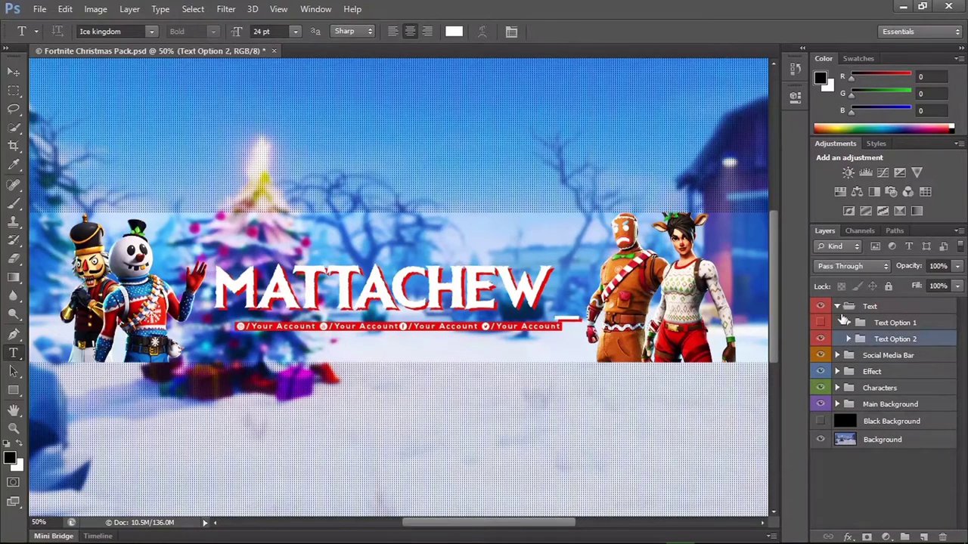
Collapse Text, expand Social Media Bar and select the Social Media Accounts text layer
{"action": "left_click", "coordinate": [837, 307]}
{"action": "left_click", "coordinate": [837, 323]}
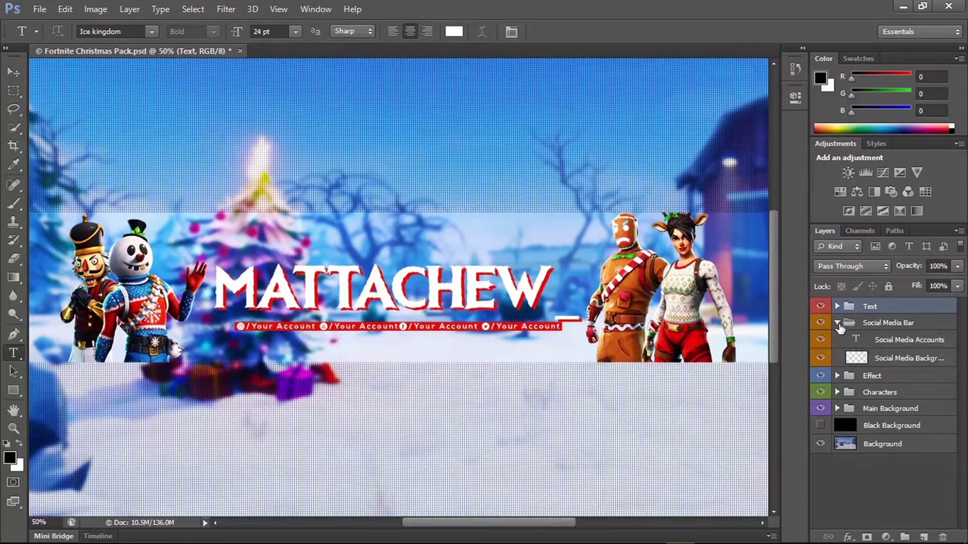
{"action": "left_click", "coordinate": [820, 323]}
{"action": "left_click", "coordinate": [819, 324]}
{"action": "left_click", "coordinate": [858, 342]}
{"action": "left_click", "coordinate": [820, 340]}
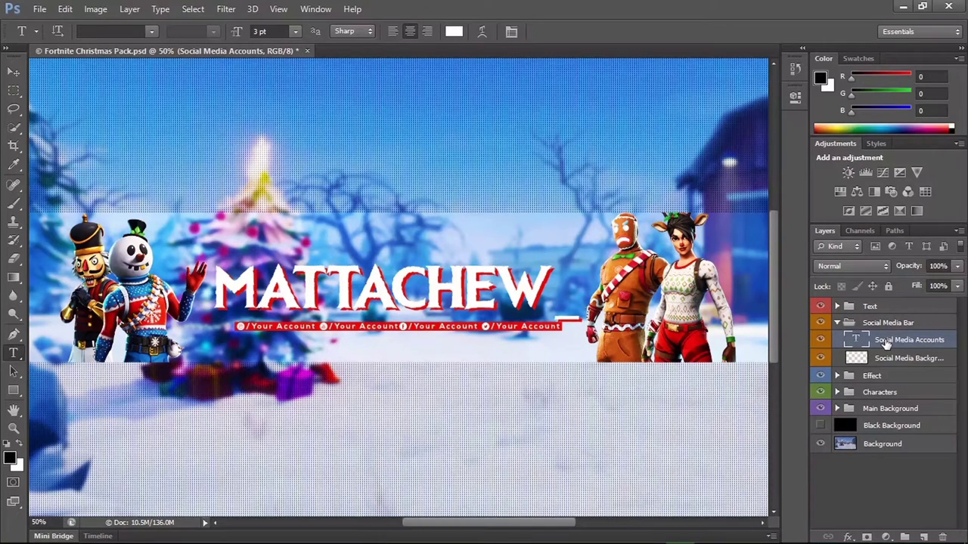
{"action": "double_click", "coordinate": [886, 340]}
{"action": "left_click", "coordinate": [847, 341]}
Zoom in and replace the first 'Your Account' placeholder with the Instagram handle
{"action": "key", "text": "ctrl+plus"}
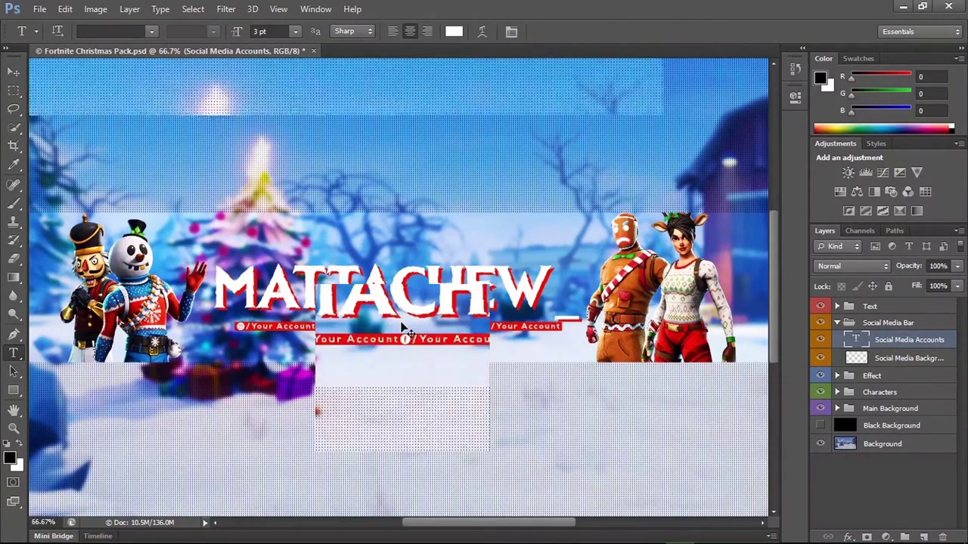
{"action": "key", "text": "ctrl+plus"}
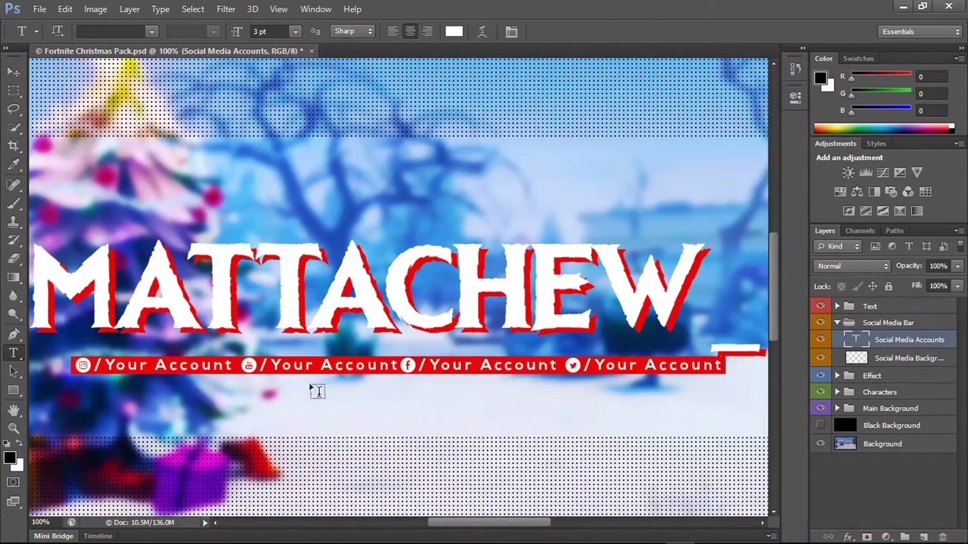
{"action": "left_click", "coordinate": [227, 365]}
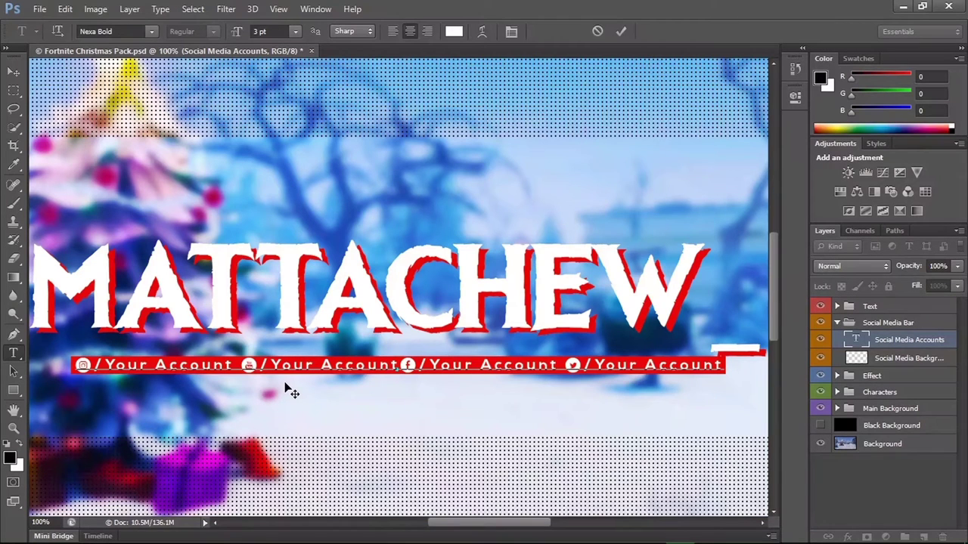
{"action": "key", "text": "ctrl+shift+Left"}
{"action": "key", "text": "ctrl+shift+Left"}
{"action": "key", "text": "ctrl+shift+Left"}
{"action": "key", "text": "shift+Right"}
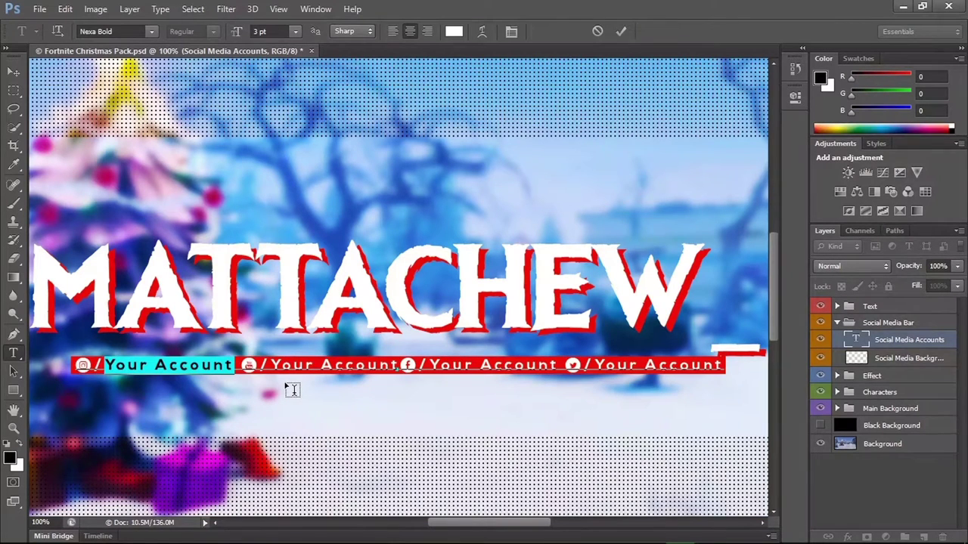
{"action": "key", "text": "shift+Right"}
{"action": "type", "text": "Ma"}
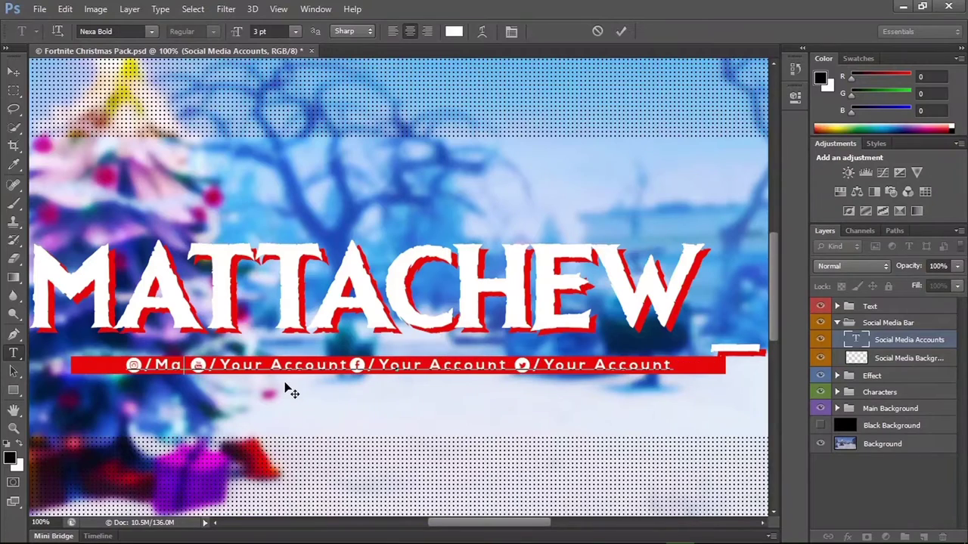
{"action": "type", "text": "ttachew"}
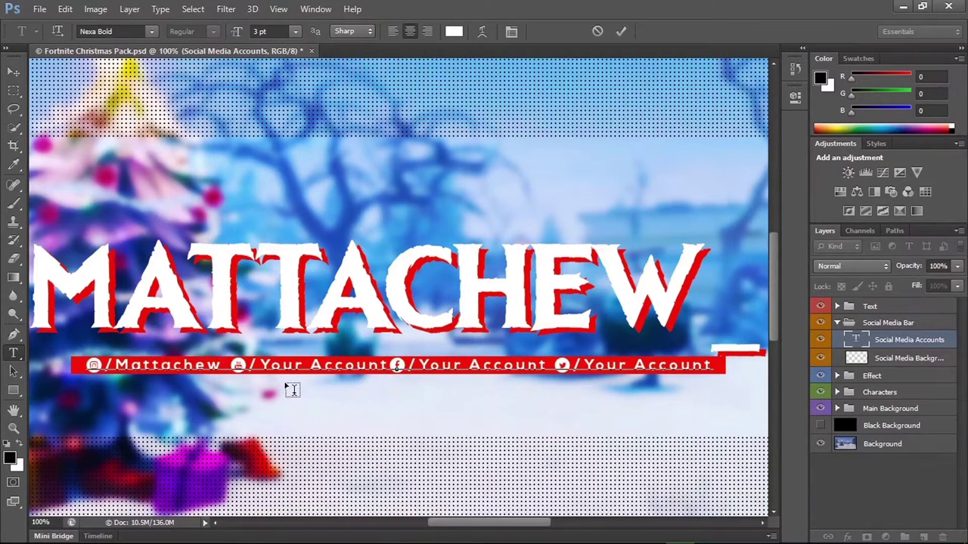
{"action": "type", "text": "_"}
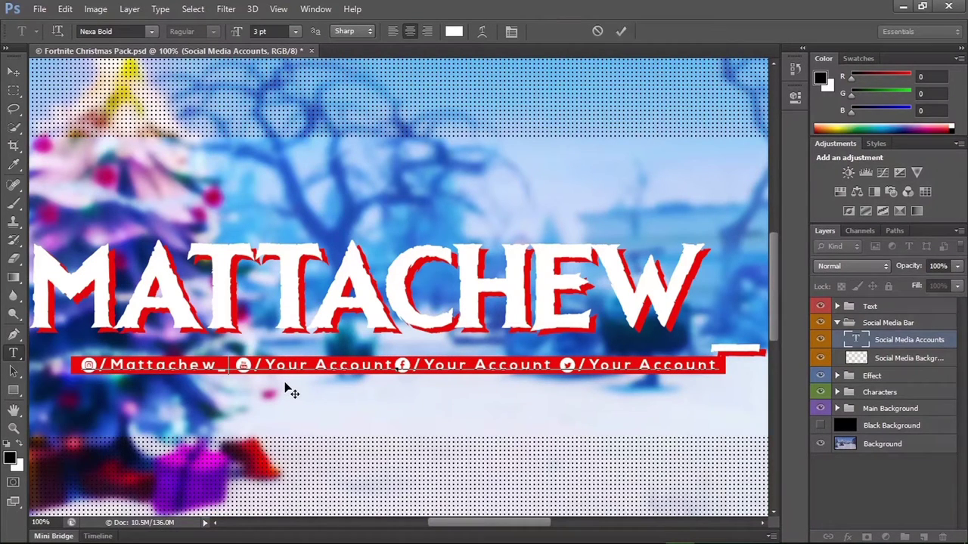
Replace the second 'Your Account' placeholder with the YouTube handle
{"action": "key", "text": "Right"}
{"action": "key", "text": "Right"}
{"action": "key", "text": "Right"}
{"action": "key", "text": "shift+Right"}
{"action": "key", "text": "shift+Right"}
{"action": "key", "text": "shift+Right"}
{"action": "key", "text": "shift+Right"}
{"action": "key", "text": "shift+Right"}
{"action": "key", "text": "shift+Right"}
{"action": "key", "text": "shift+Left"}
{"action": "key", "text": "shift+Left"}
{"action": "key", "text": "shift+Left"}
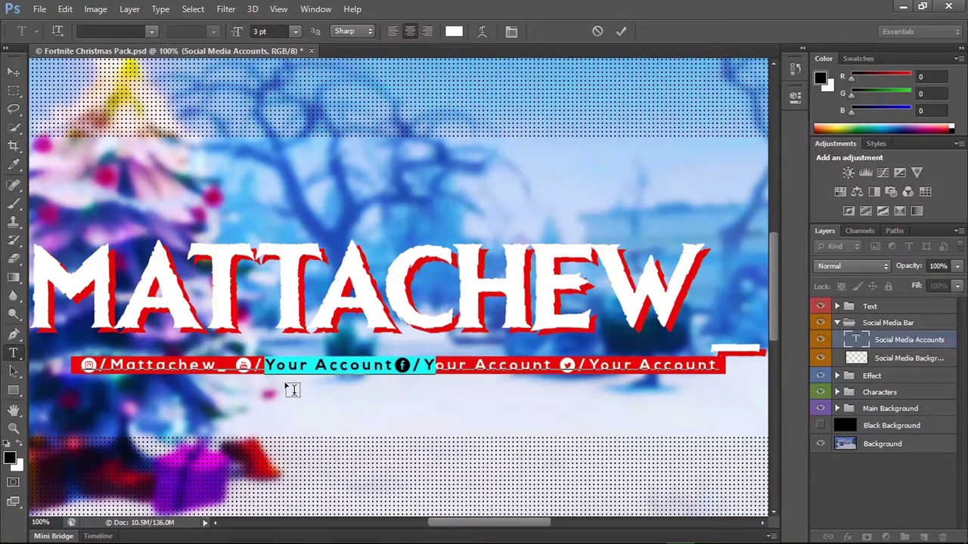
{"action": "key", "text": "shift+Left"}
{"action": "key", "text": "shift+Left"}
{"action": "key", "text": "shift+Left"}
{"action": "key", "text": "shift+Left"}
{"action": "key", "text": "shift+Right"}
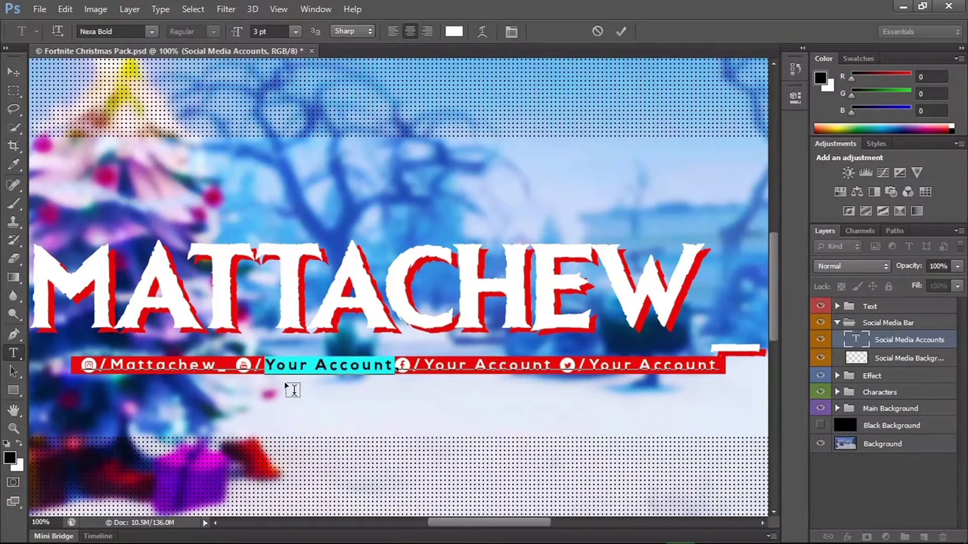
{"action": "type", "text": "Matta"}
{"action": "key", "text": "BackSpace"}
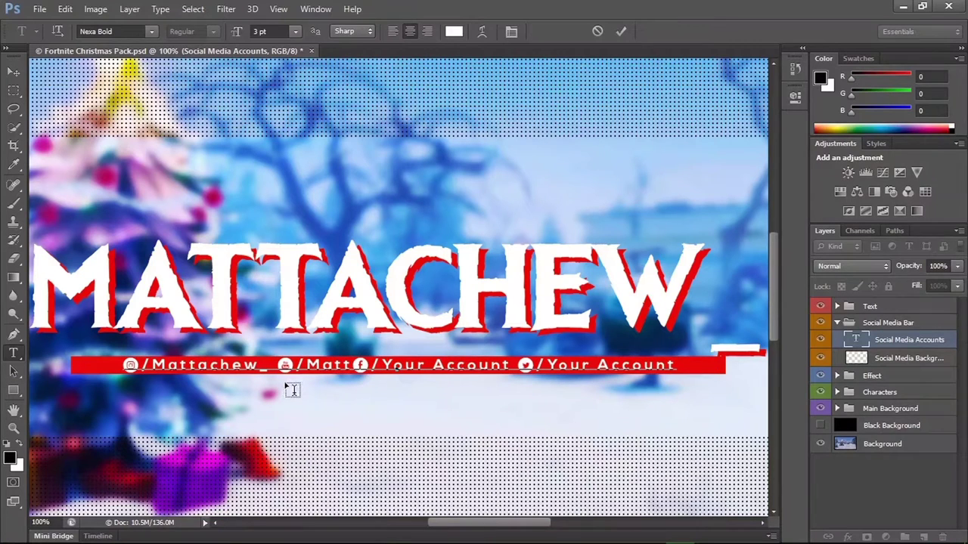
{"action": "type", "text": "Hutchings1"}
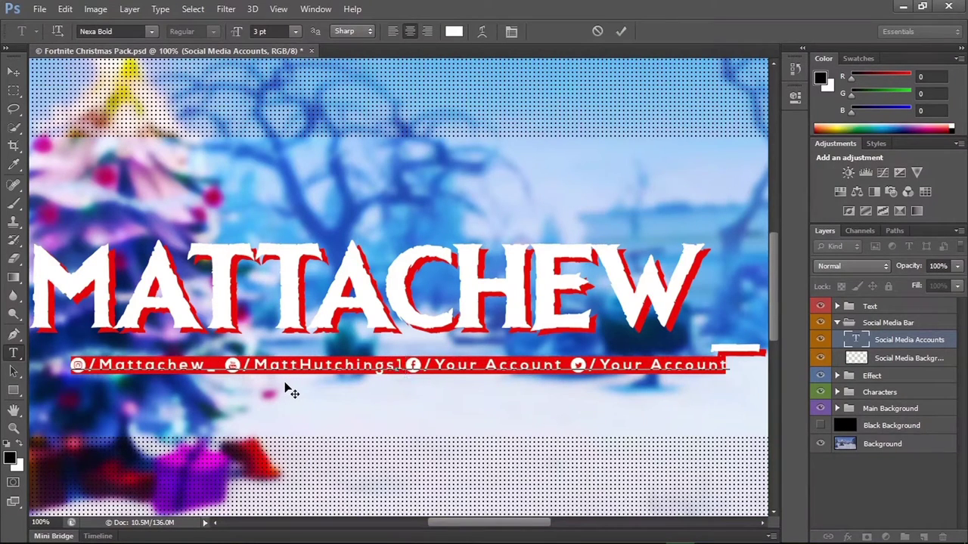
Delete the two remaining placeholder accounts and commit the text edit
{"action": "key", "text": "ctrl"}
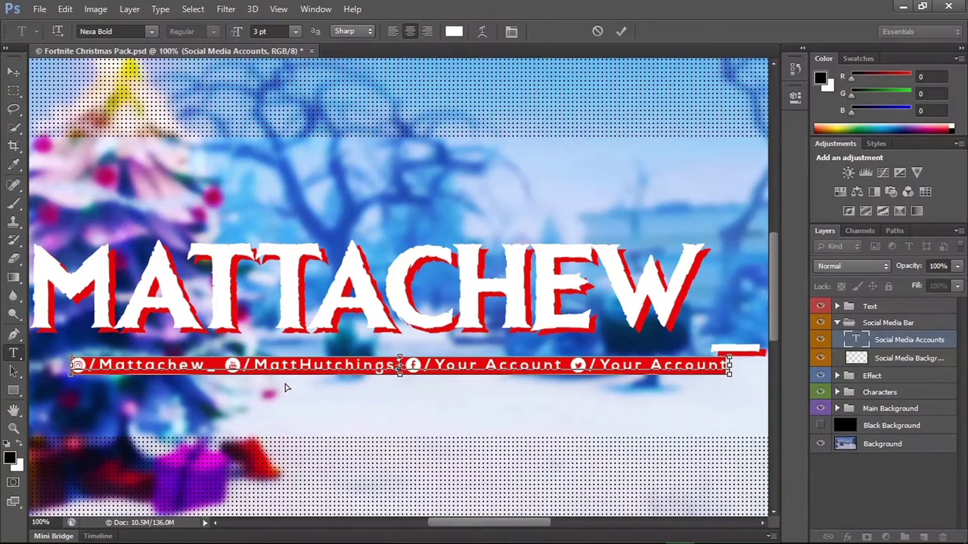
{"action": "key", "text": "Delete"}
{"action": "key", "text": "Delete"}
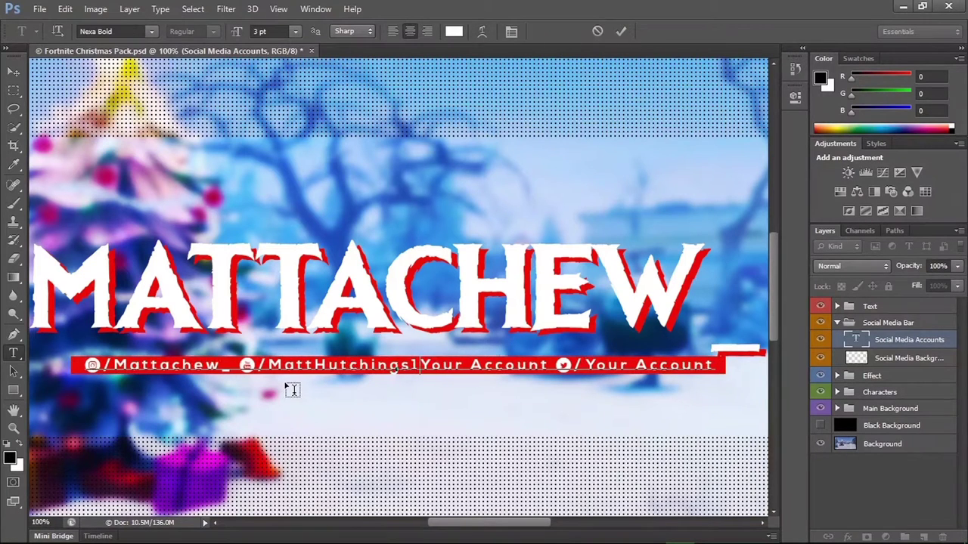
{"action": "key", "text": "Delete"}
{"action": "key", "text": "Delete"}
{"action": "key", "text": "Delete"}
{"action": "key", "text": "Delete"}
{"action": "key", "text": "Delete"}
{"action": "key", "text": "Delete"}
{"action": "key", "text": "Delete"}
{"action": "key", "text": "Delete"}
{"action": "key", "text": "Delete"}
{"action": "key", "text": "Delete"}
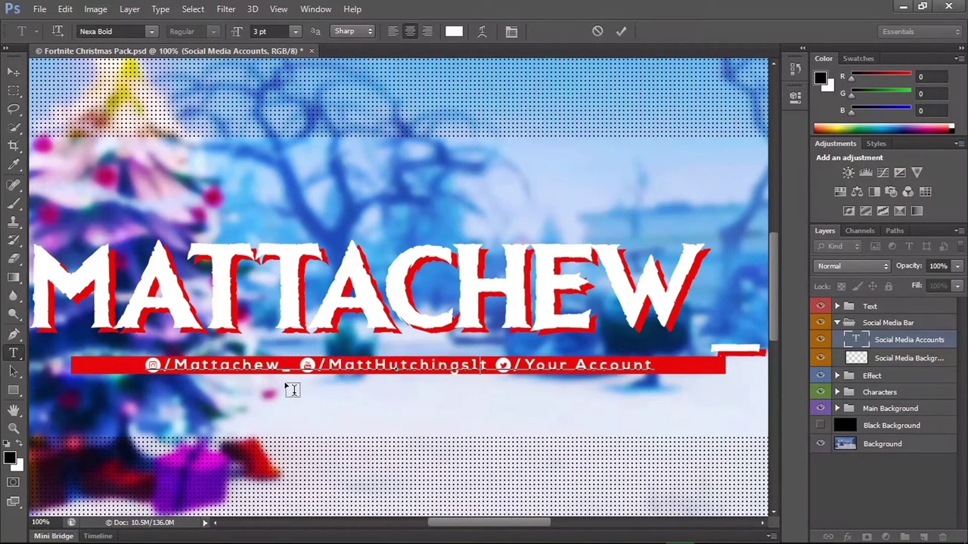
{"action": "key", "text": "Delete"}
{"action": "key", "text": "Delete"}
{"action": "key", "text": "Delete"}
{"action": "key", "text": "Delete"}
{"action": "key", "text": "Delete"}
{"action": "key", "text": "Delete"}
{"action": "key", "text": "Delete"}
{"action": "key", "text": "Delete"}
{"action": "key", "text": "Delete"}
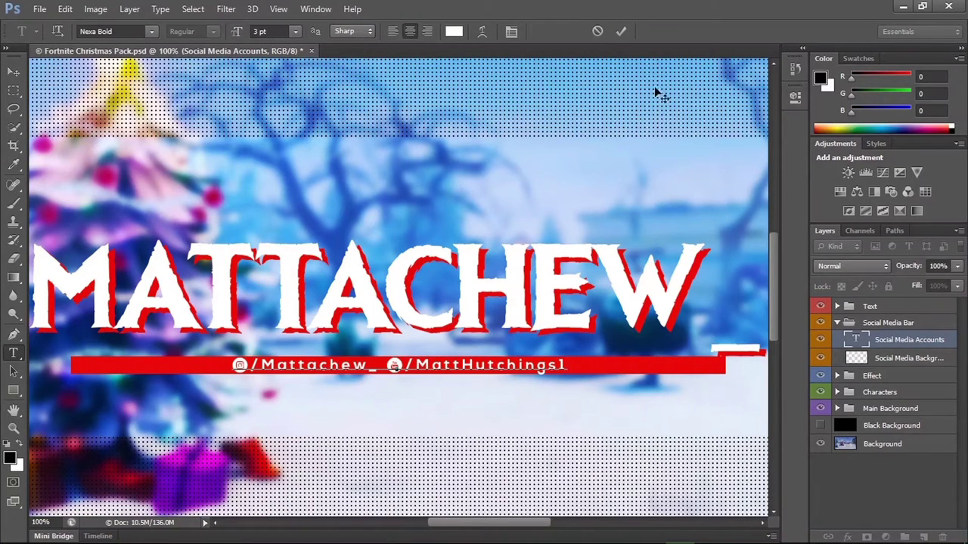
{"action": "left_click", "coordinate": [622, 32]}
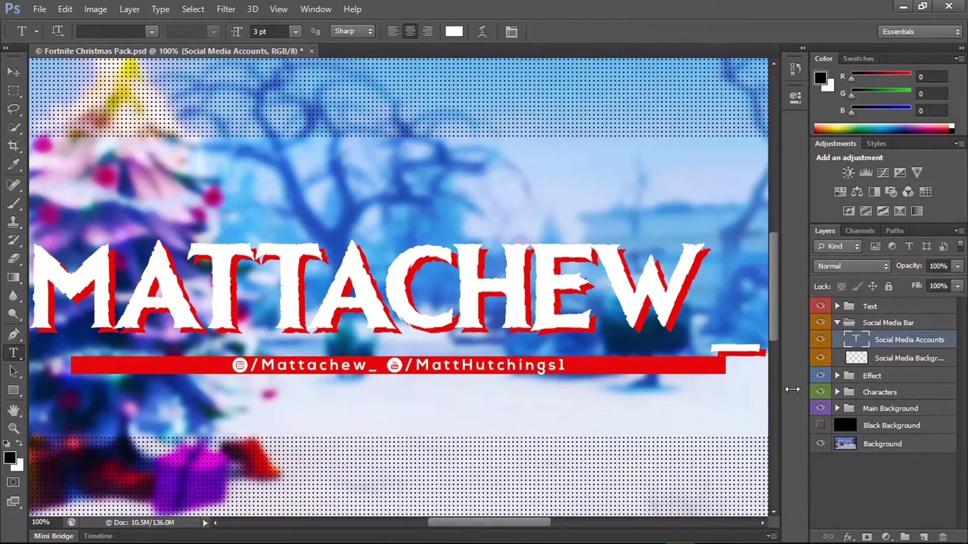
Free-transform the Social Media Background bar to about 55% of its width
{"action": "left_click", "coordinate": [839, 364]}
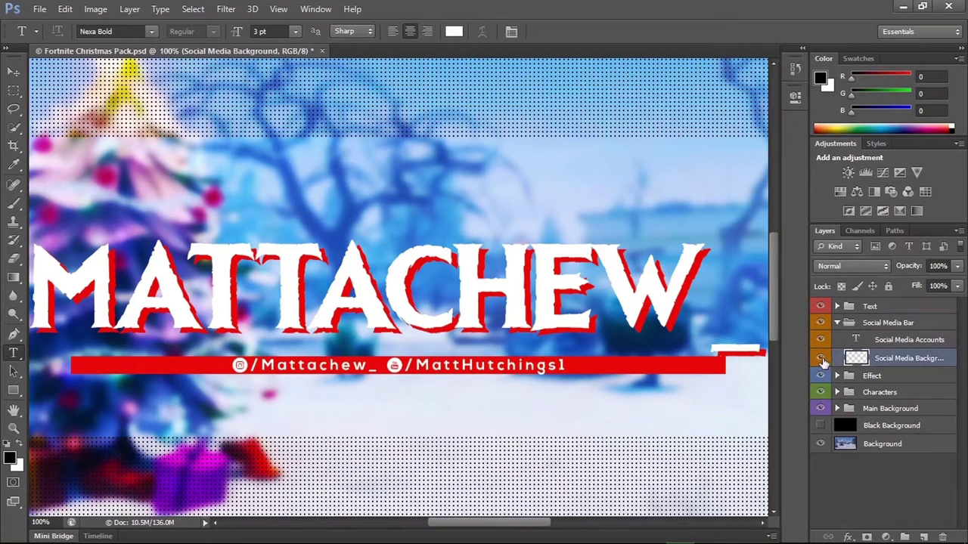
{"action": "left_click", "coordinate": [823, 363]}
{"action": "left_click", "coordinate": [823, 363]}
{"action": "key", "text": "ctrl+t"}
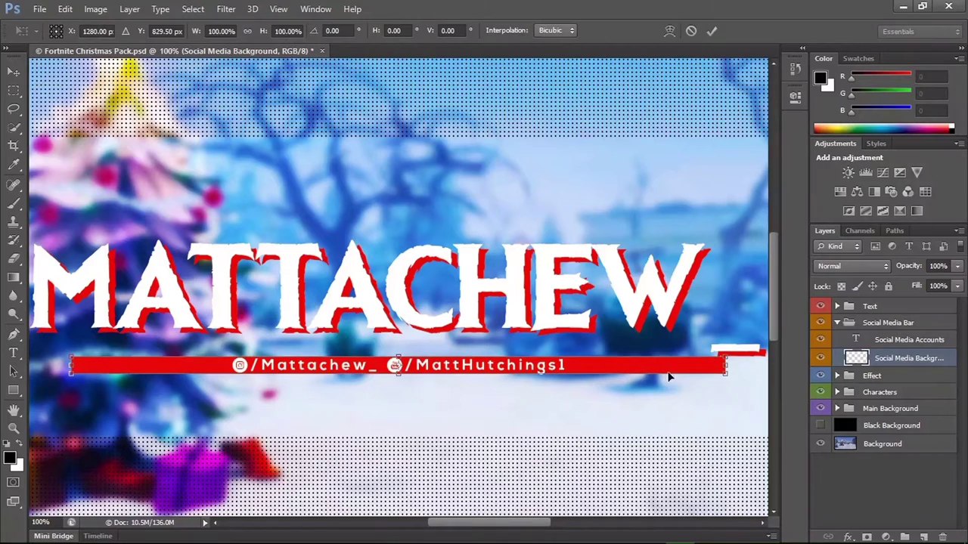
{"action": "left_click_drag", "start_coordinate": [726, 366], "coordinate": [582, 366]}
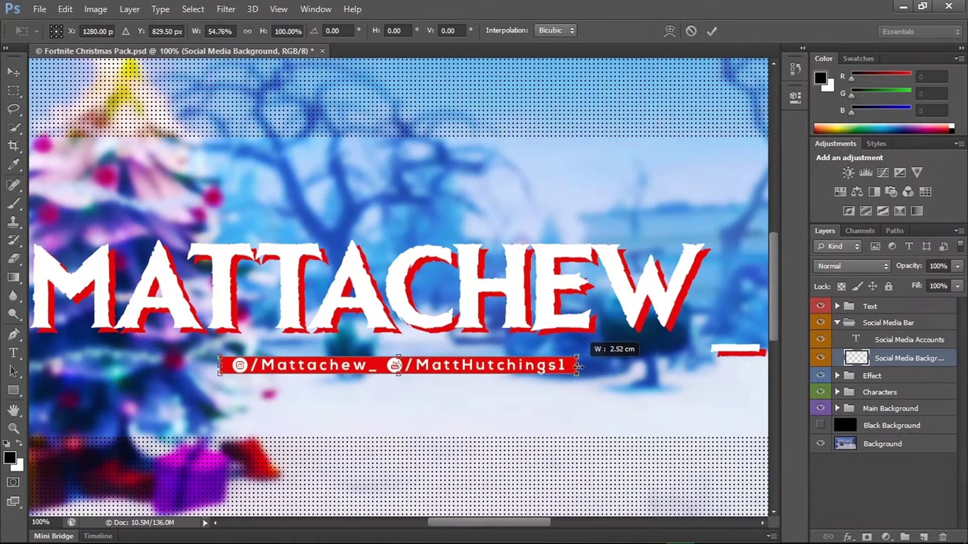
{"action": "left_click_drag", "start_coordinate": [582, 365], "coordinate": [581, 365]}
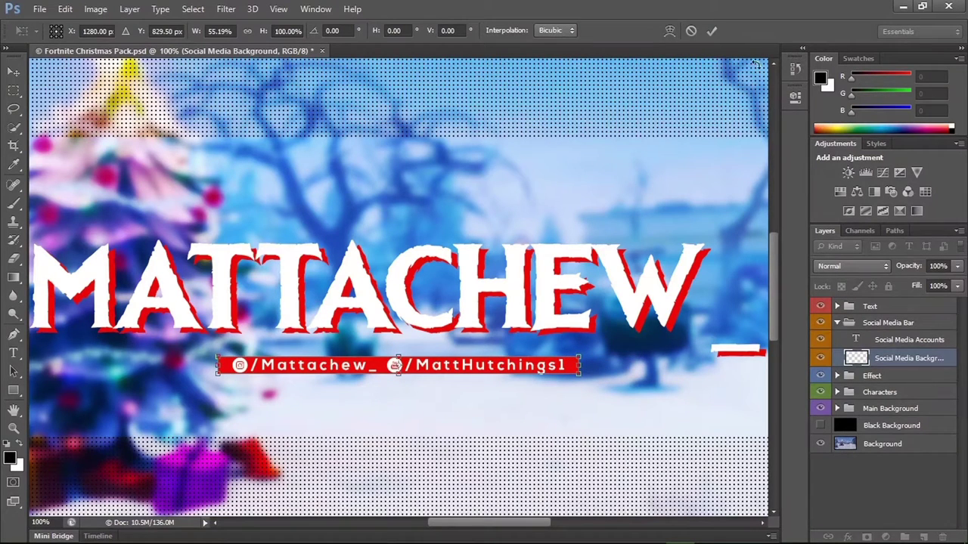
{"action": "left_click", "coordinate": [710, 32]}
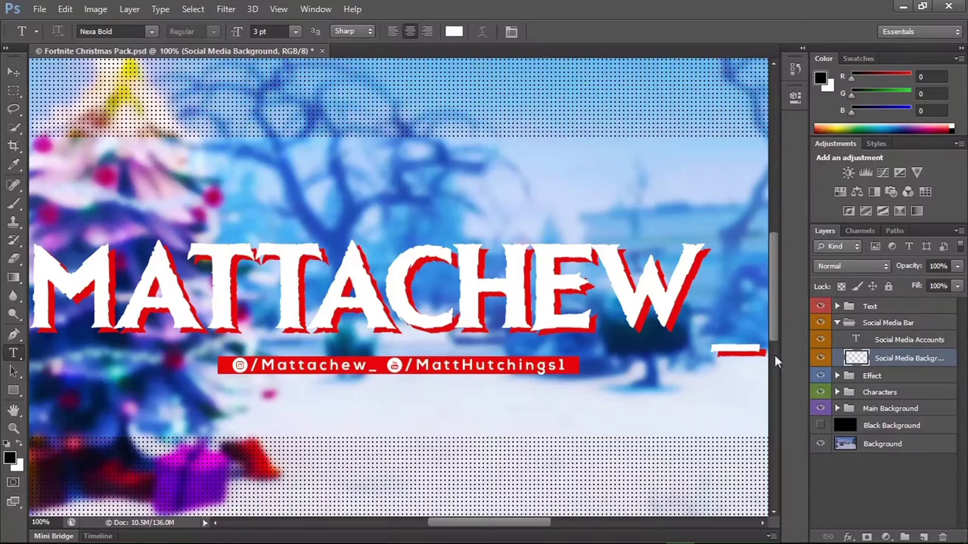
Collapse the Social Media Bar group and set the view to 66.7% zoom
{"action": "left_click", "coordinate": [837, 324]}
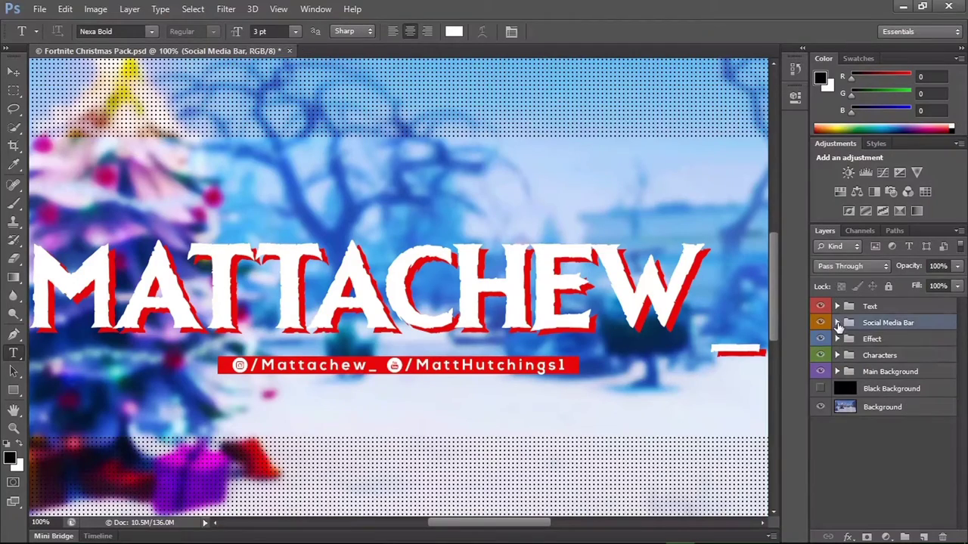
{"action": "key", "text": "ctrl+minus"}
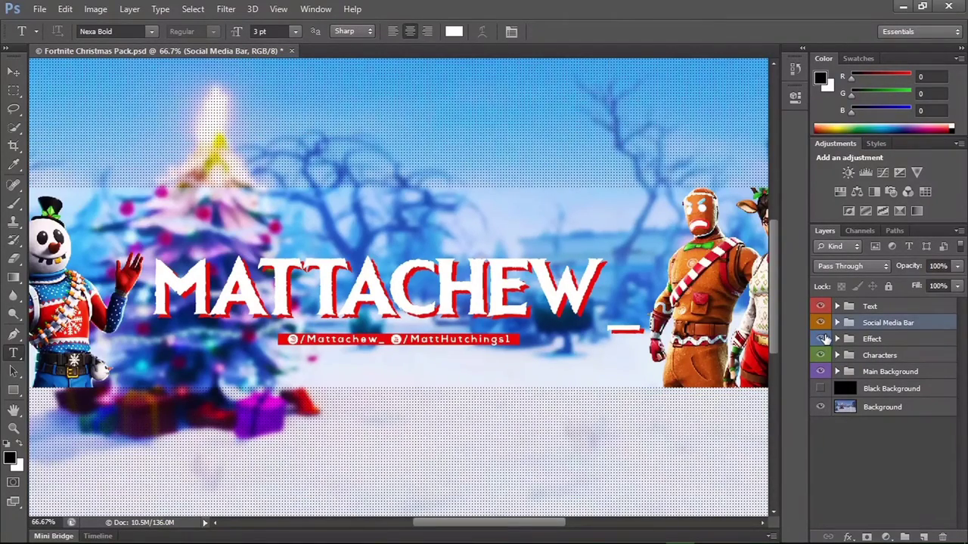
{"action": "key", "text": "ctrl+minus"}
{"action": "key", "text": "ctrl+minus"}
{"action": "key", "text": "ctrl+plus"}
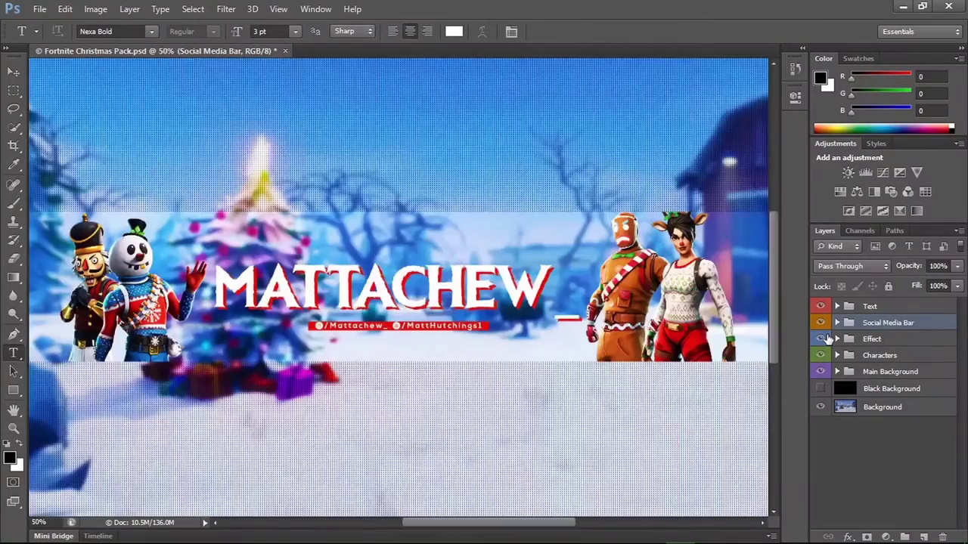
{"action": "key", "text": "ctrl+plus"}
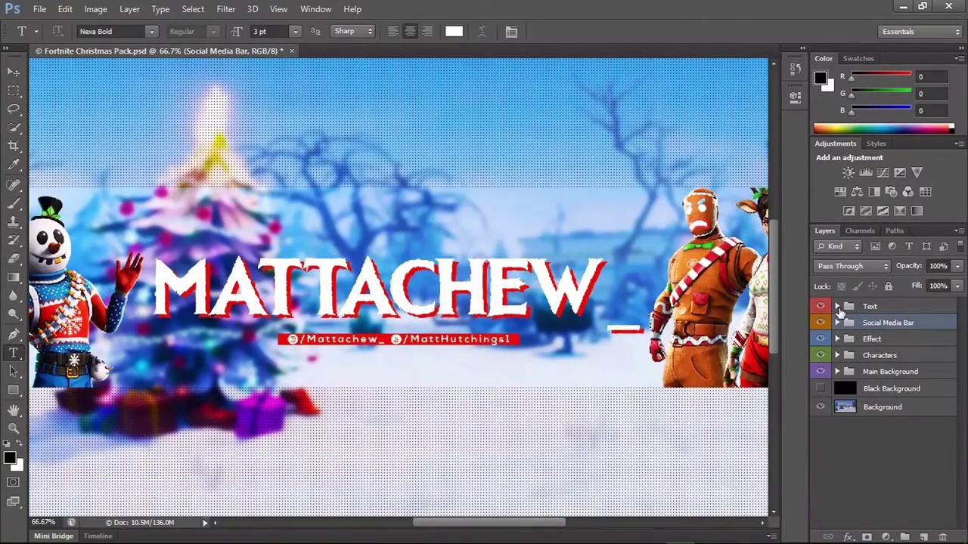
Expand Text and Text Option 2 to show the colour layers, then zoom out fully
{"action": "left_click", "coordinate": [836, 306]}
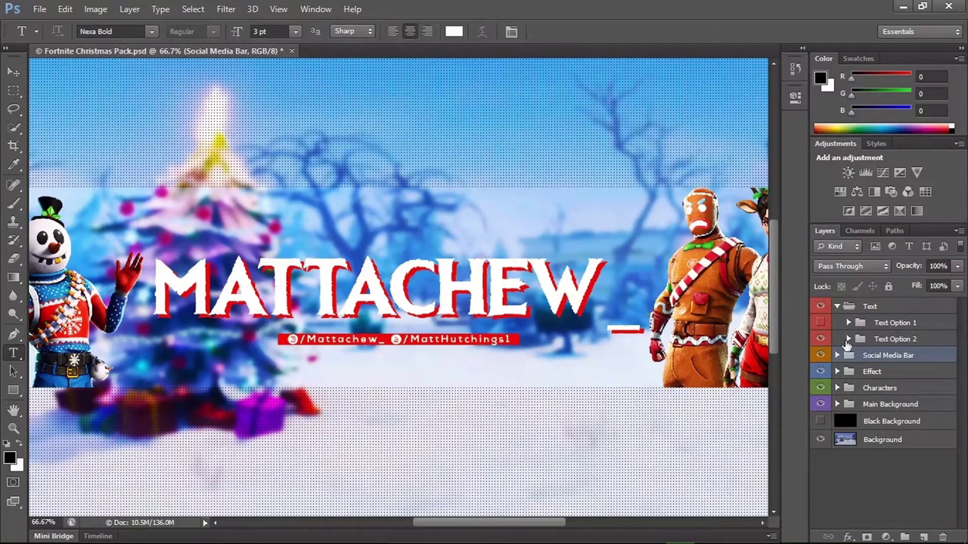
{"action": "left_click", "coordinate": [848, 339]}
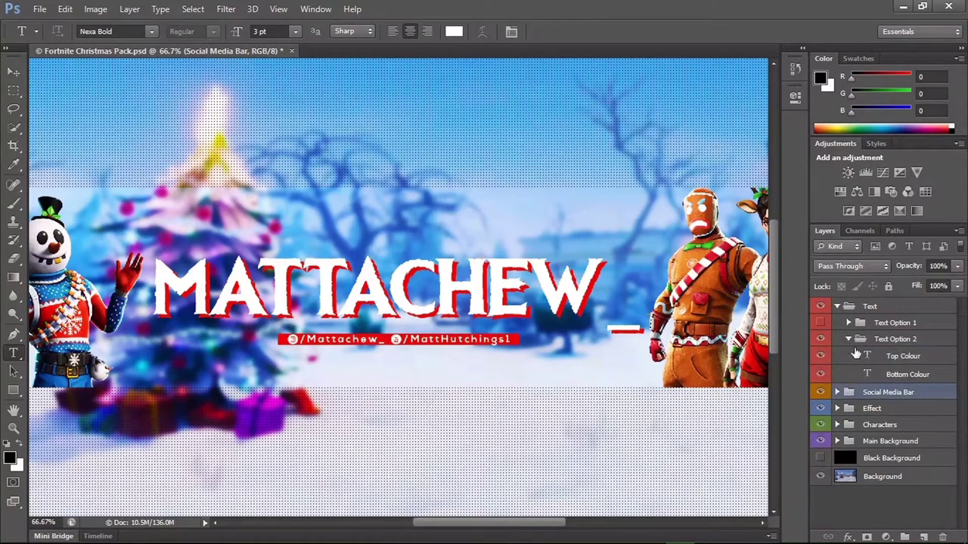
{"action": "left_click", "coordinate": [896, 375]}
{"action": "left_click", "coordinate": [584, 288]}
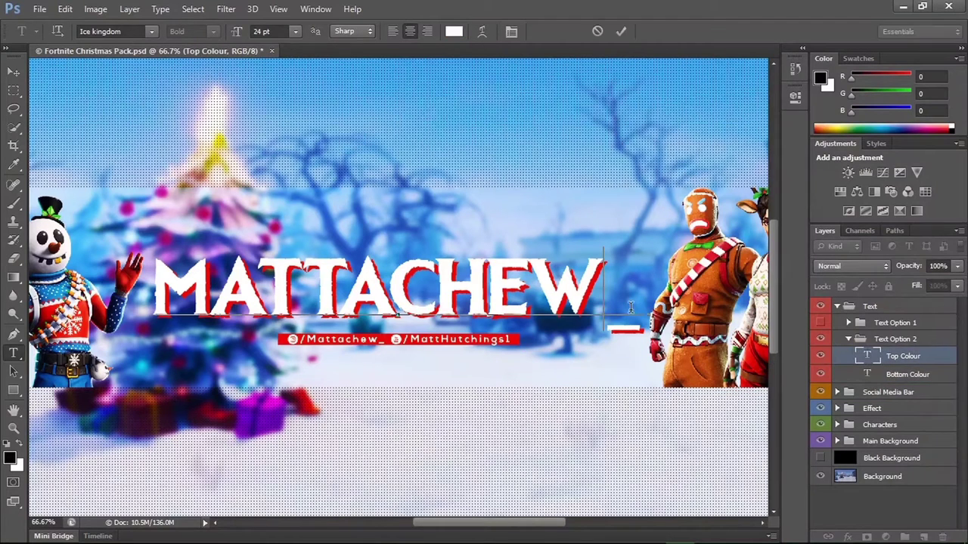
{"action": "left_click", "coordinate": [618, 31]}
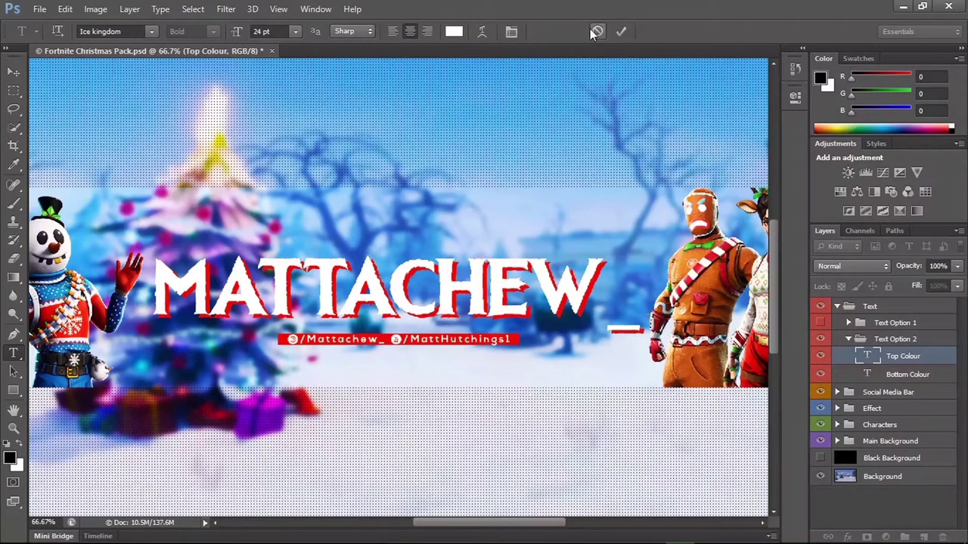
{"action": "key", "text": "ctrl+minus"}
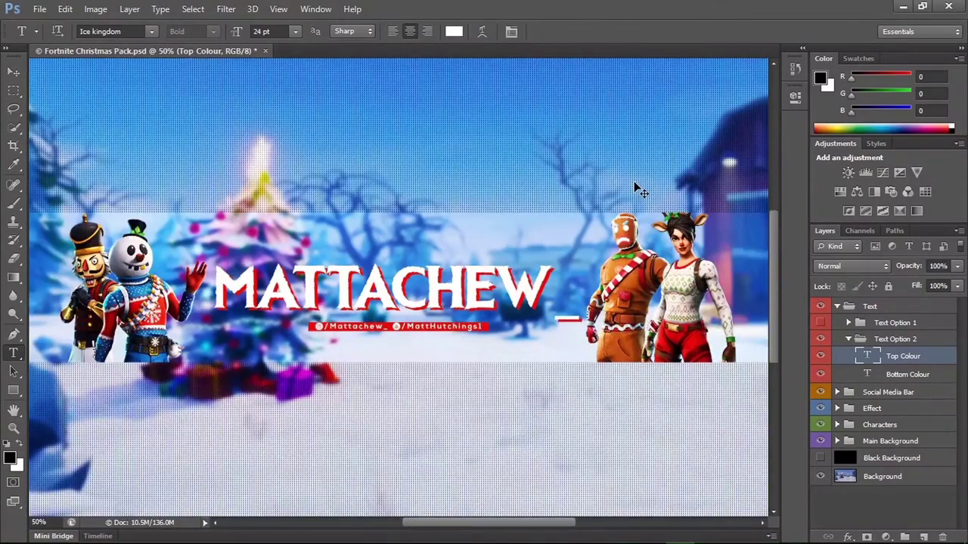
{"action": "key", "text": "ctrl+minus"}
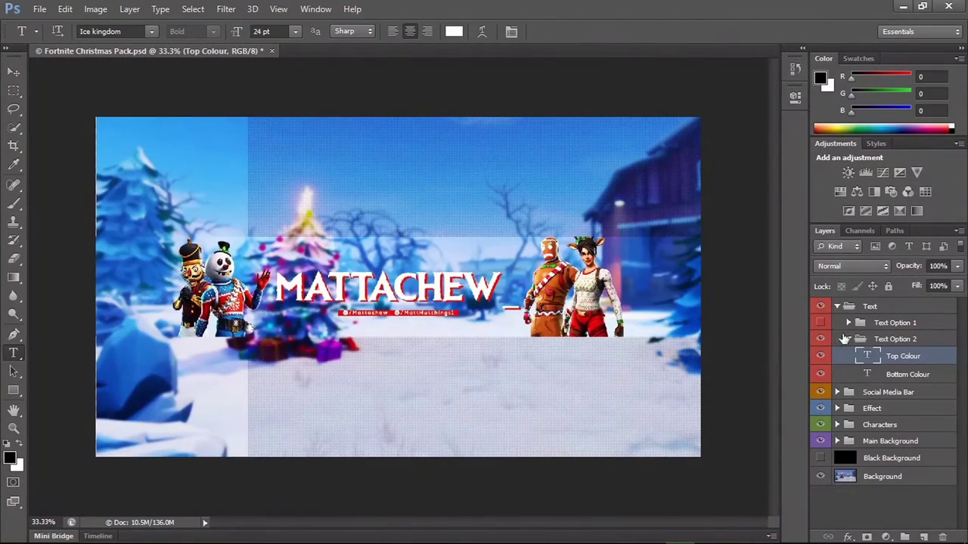
Collapse Text Option 2 and toggle the Effect group's brightness adjustment to compare
{"action": "left_click", "coordinate": [848, 339]}
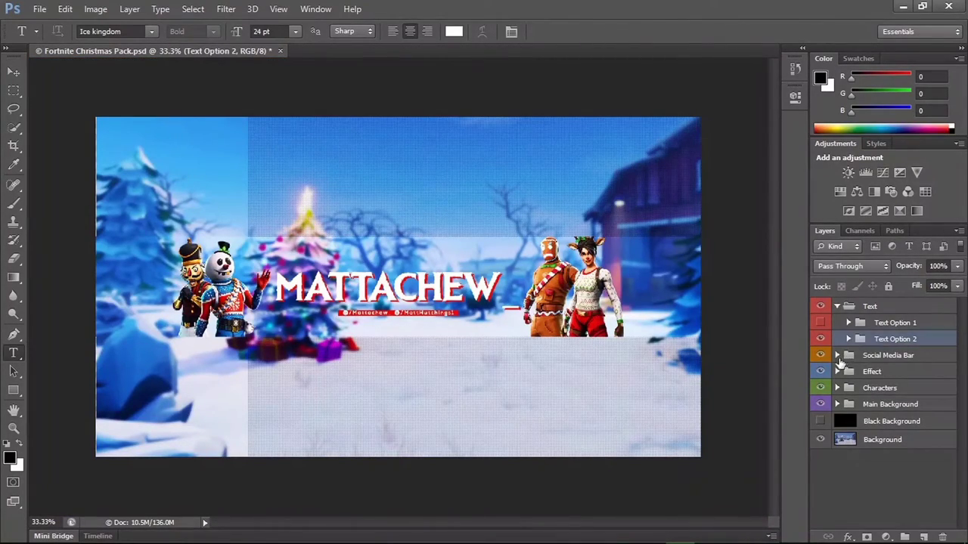
{"action": "left_click", "coordinate": [837, 371]}
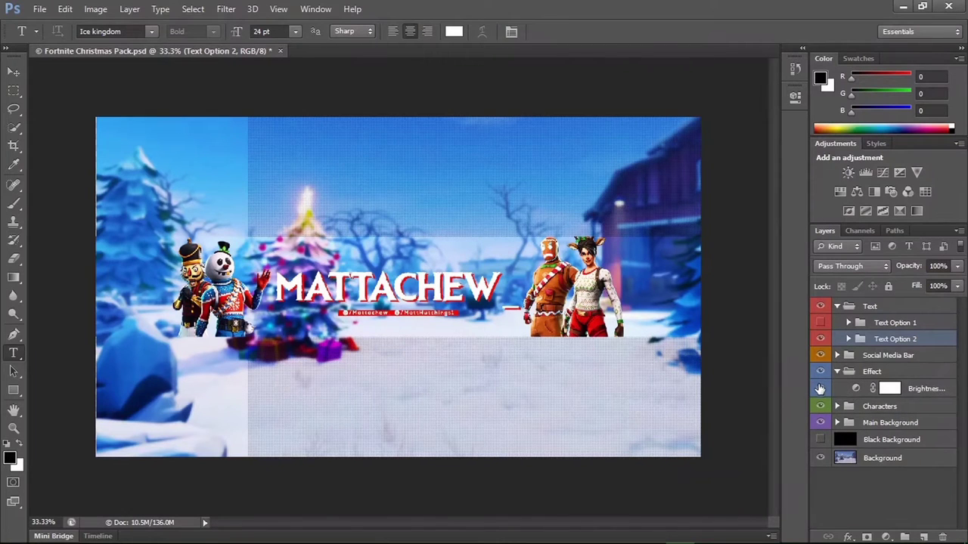
{"action": "left_click", "coordinate": [820, 388]}
{"action": "left_click", "coordinate": [820, 389]}
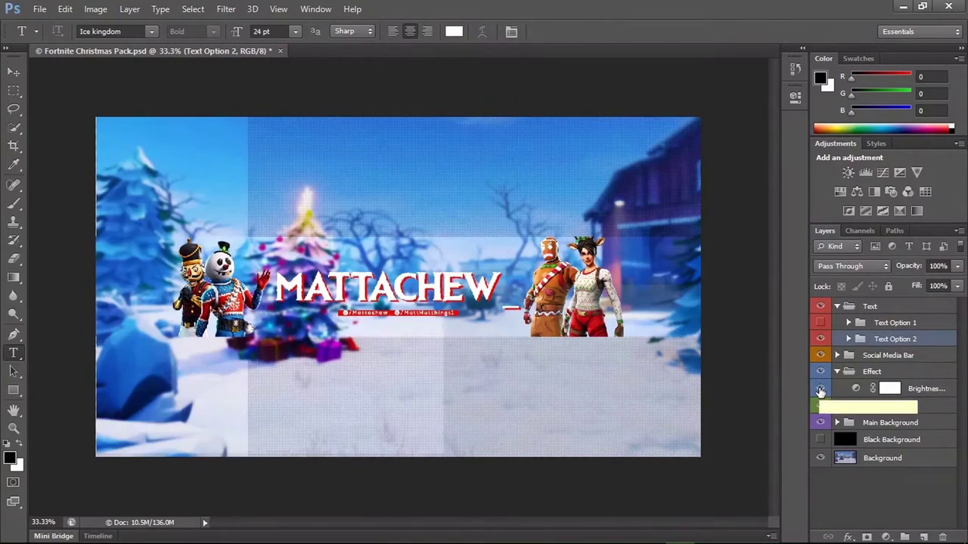
{"action": "left_click", "coordinate": [820, 388]}
{"action": "left_click", "coordinate": [820, 389]}
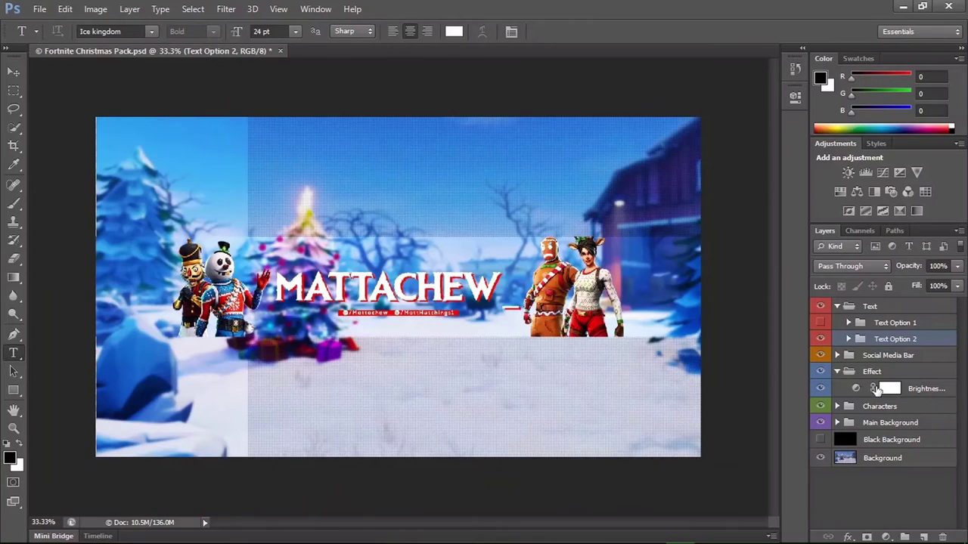
Review and close the Brightness/Contrast settings, then collapse the Text and Effect groups
{"action": "double_click", "coordinate": [856, 388]}
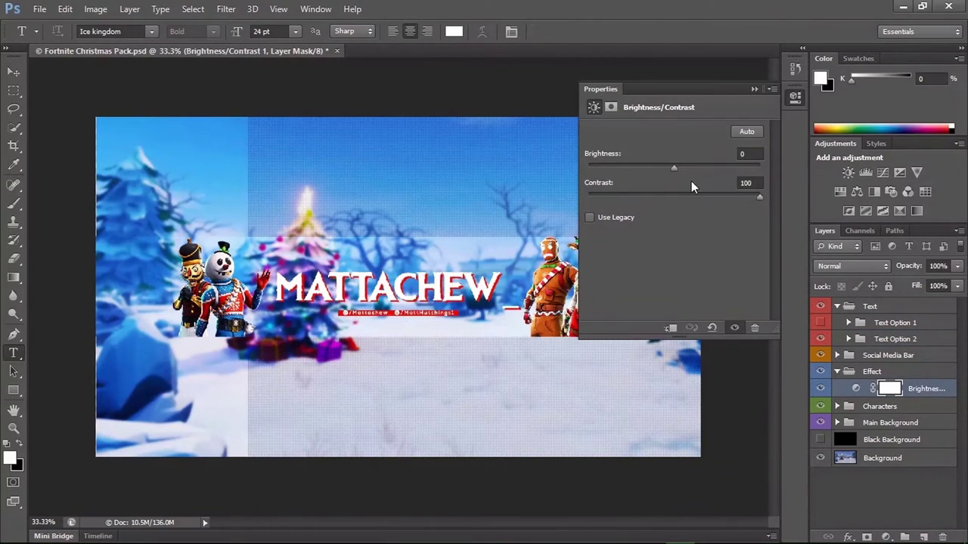
{"action": "left_click", "coordinate": [754, 91]}
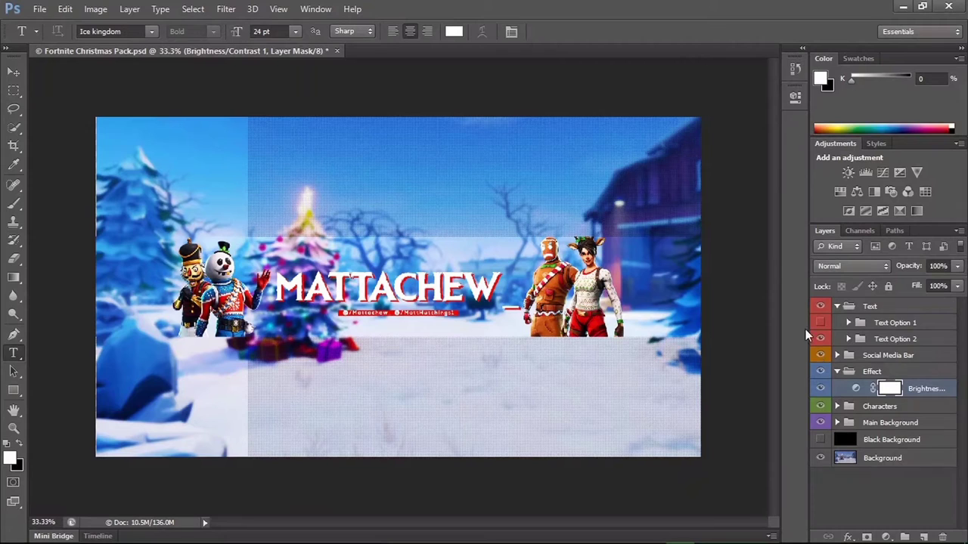
{"action": "left_click", "coordinate": [837, 372]}
{"action": "left_click", "coordinate": [837, 306]}
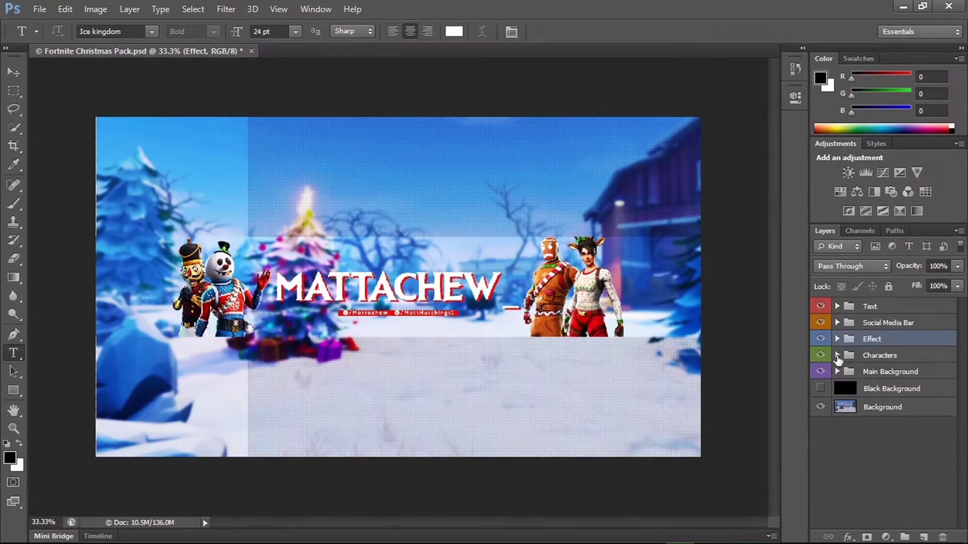
Expand Characters and hide Red-Nosed Raider, Merry Marauder, Slushy Soldier and Crackshot
{"action": "left_click", "coordinate": [836, 356]}
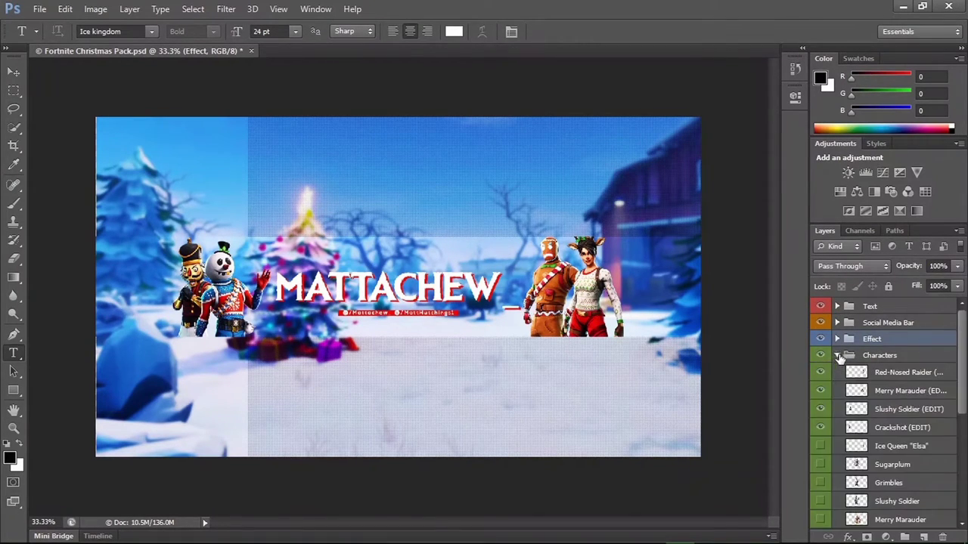
{"action": "scroll", "coordinate": [839, 360], "scroll_direction": "down", "scroll_amount": 1}
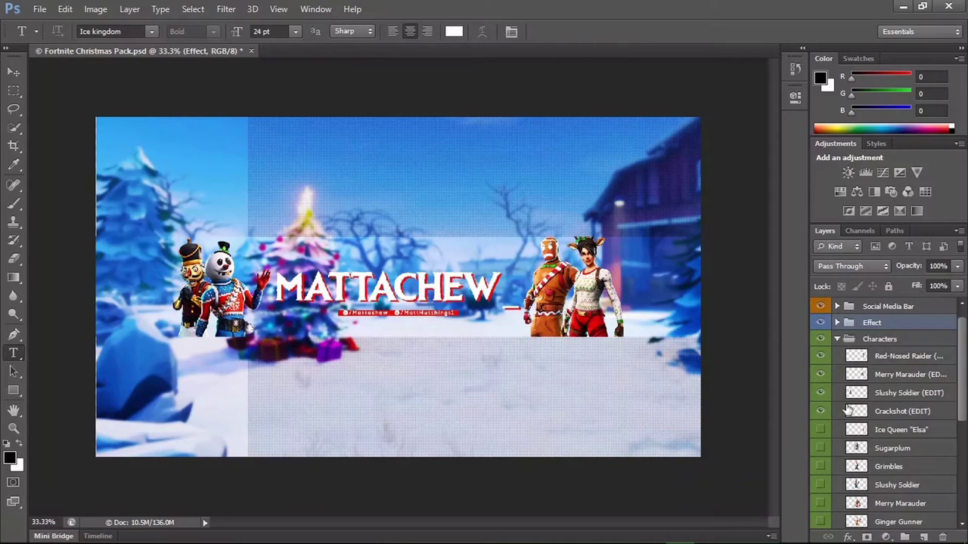
{"action": "scroll", "coordinate": [846, 412], "scroll_direction": "down", "scroll_amount": 1}
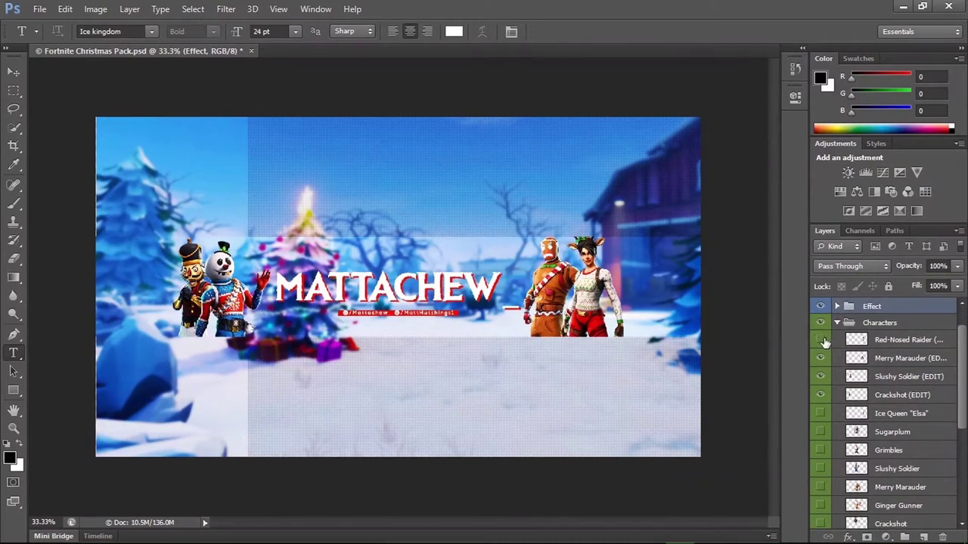
{"action": "left_click", "coordinate": [825, 343]}
{"action": "left_click", "coordinate": [822, 360]}
{"action": "left_click", "coordinate": [821, 376]}
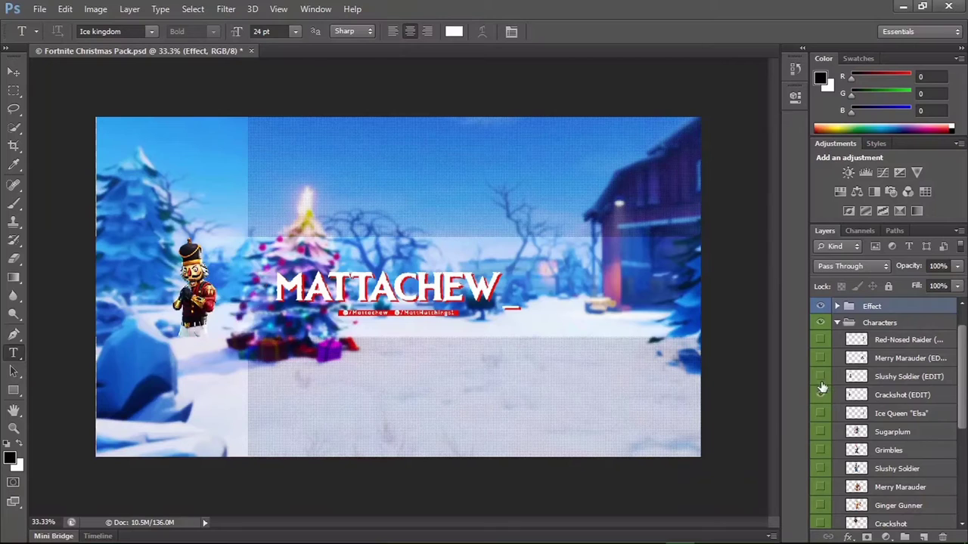
{"action": "left_click", "coordinate": [821, 395]}
Preview then hide Ice Queen, Sugarplum, Grimbles, Slushy Soldier, Merry Marauder and Ginger Gunner
{"action": "left_click", "coordinate": [821, 413]}
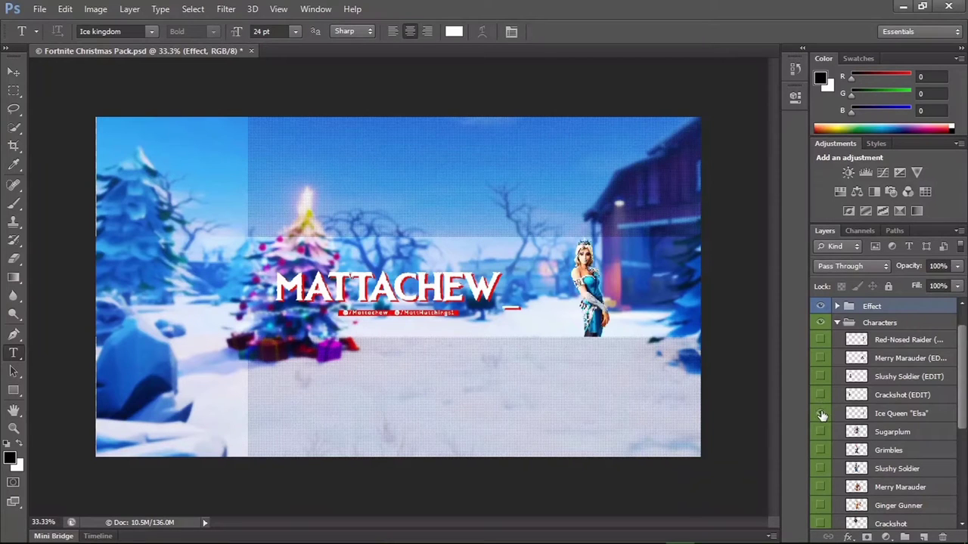
{"action": "left_click", "coordinate": [821, 413]}
{"action": "left_click", "coordinate": [821, 433]}
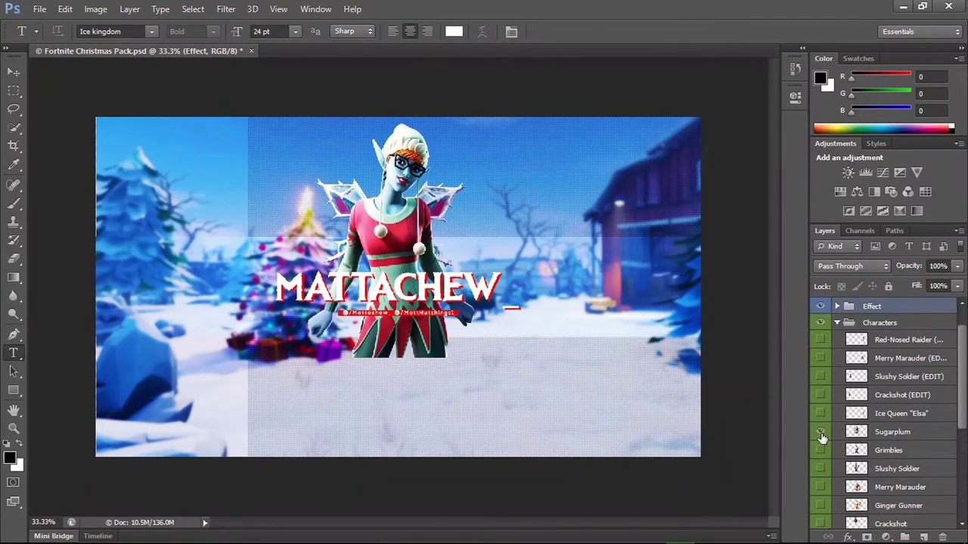
{"action": "left_click", "coordinate": [821, 432]}
{"action": "left_click", "coordinate": [820, 451]}
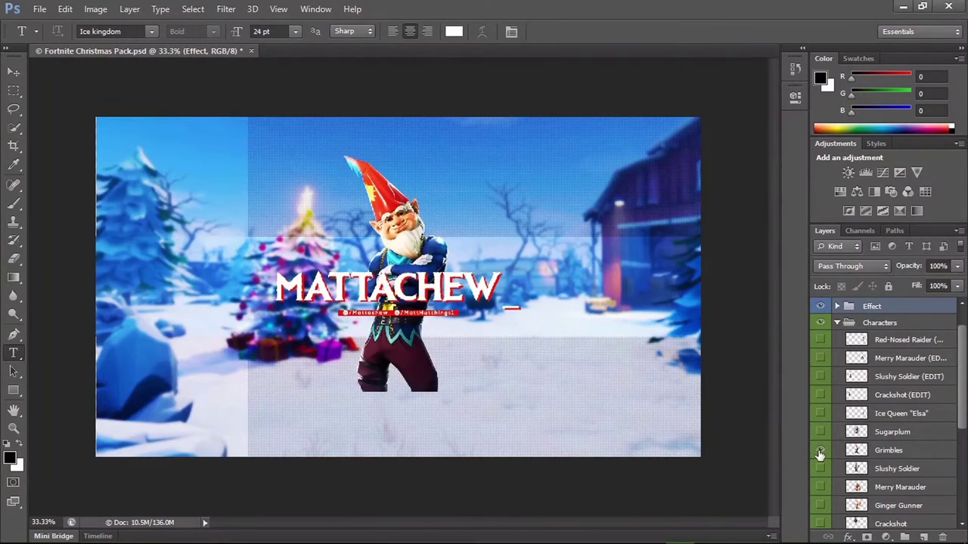
{"action": "left_click", "coordinate": [821, 450]}
{"action": "left_click", "coordinate": [819, 468]}
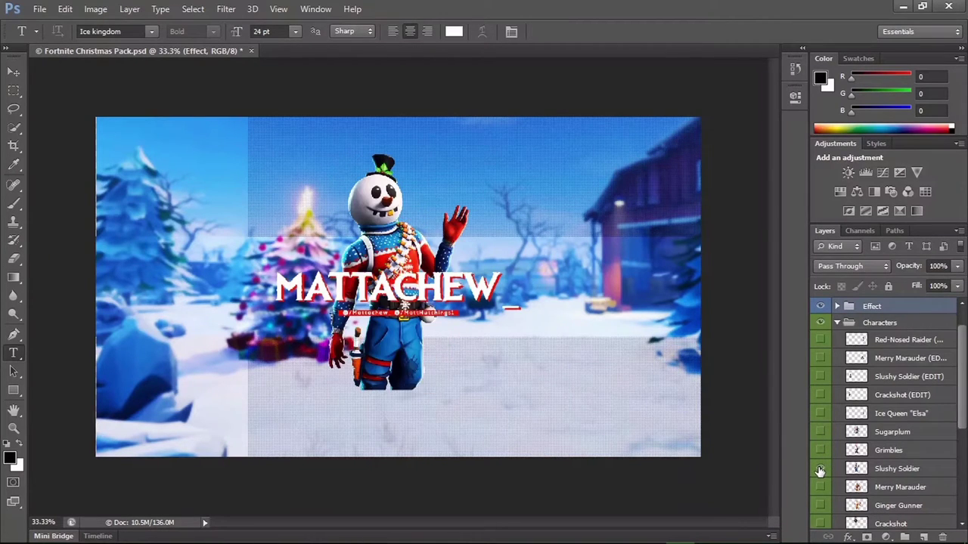
{"action": "left_click", "coordinate": [820, 469]}
{"action": "left_click", "coordinate": [821, 488]}
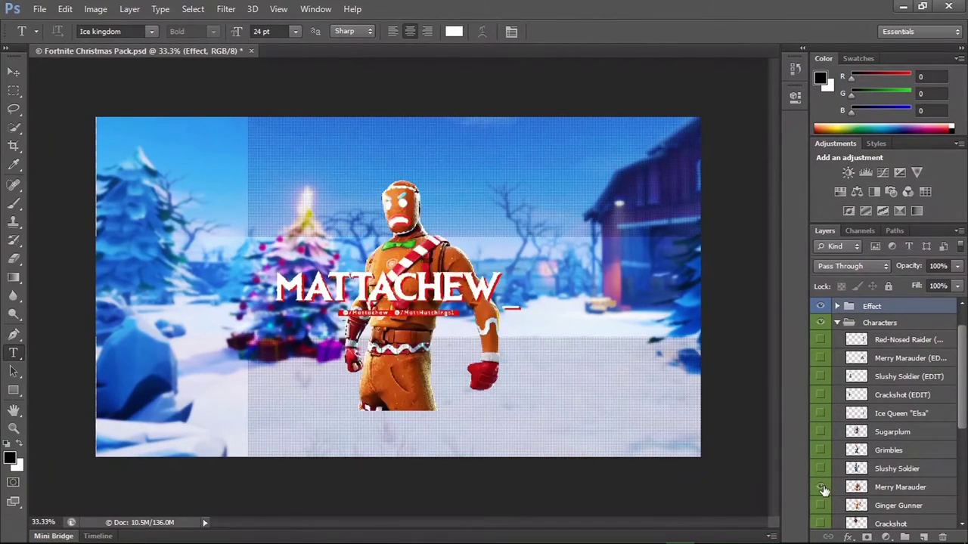
{"action": "left_click", "coordinate": [822, 488]}
{"action": "left_click", "coordinate": [821, 505]}
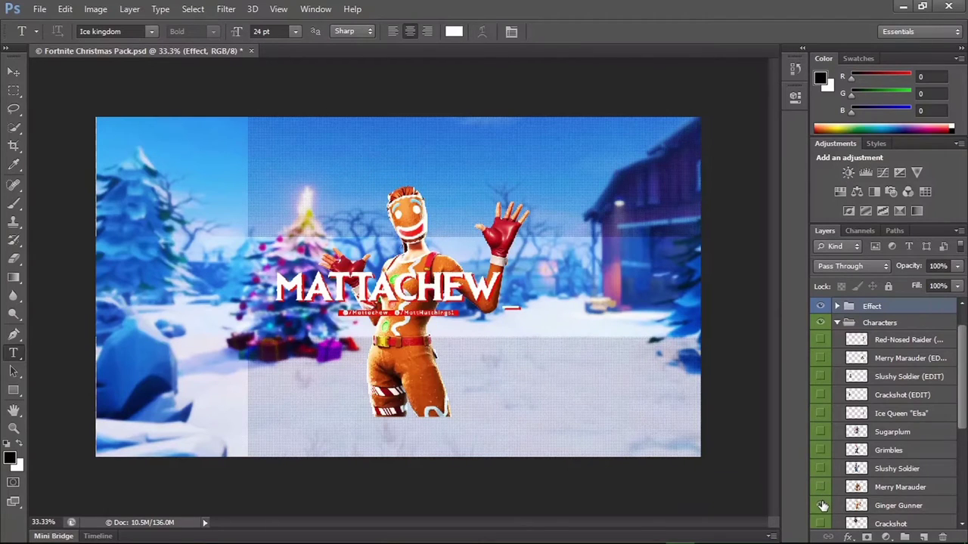
{"action": "left_click", "coordinate": [821, 506]}
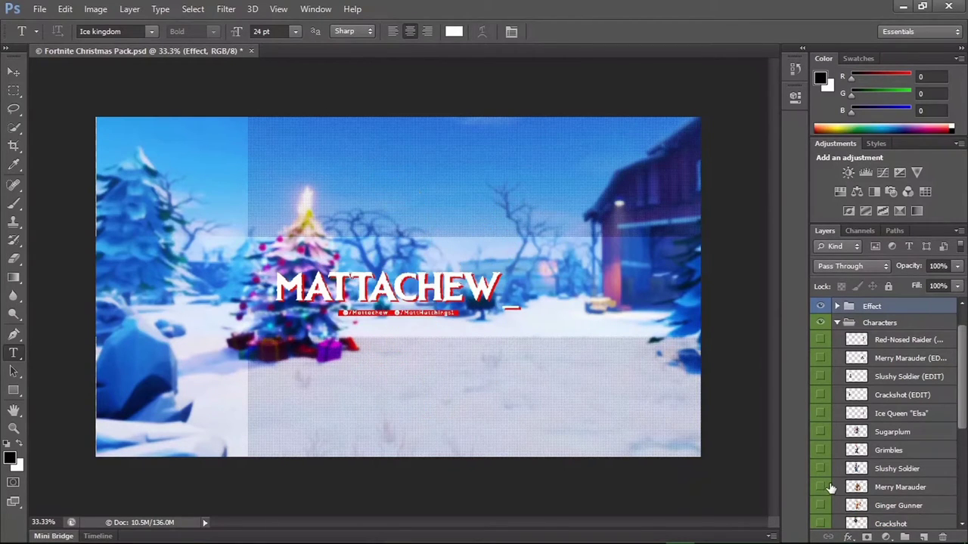
Preview Crackshot, Crackabella, Yuletide Ranger, Nog Ops, Codename E.L.F. and Tinseltoes in turn
{"action": "scroll", "coordinate": [830, 489], "scroll_direction": "down", "scroll_amount": 2}
{"action": "left_click", "coordinate": [821, 456]}
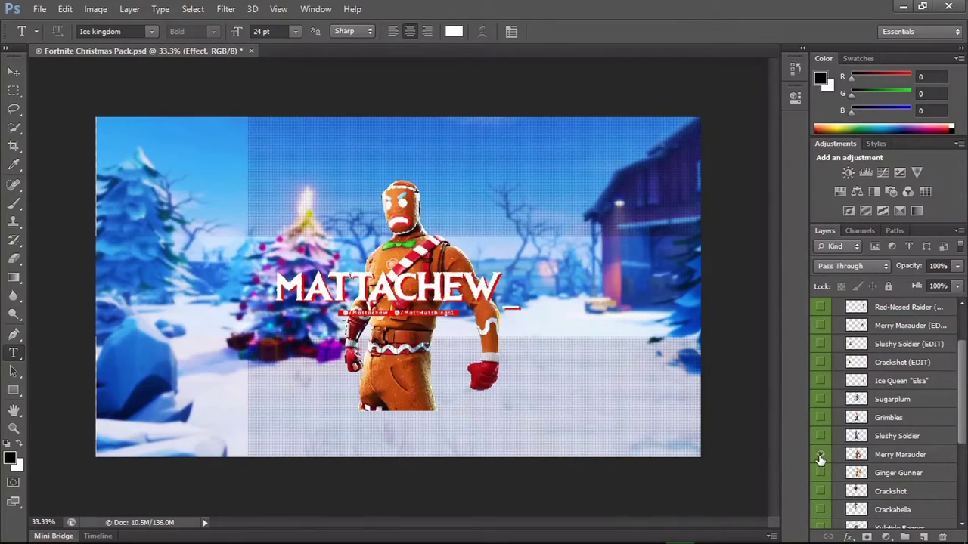
{"action": "left_click", "coordinate": [821, 491]}
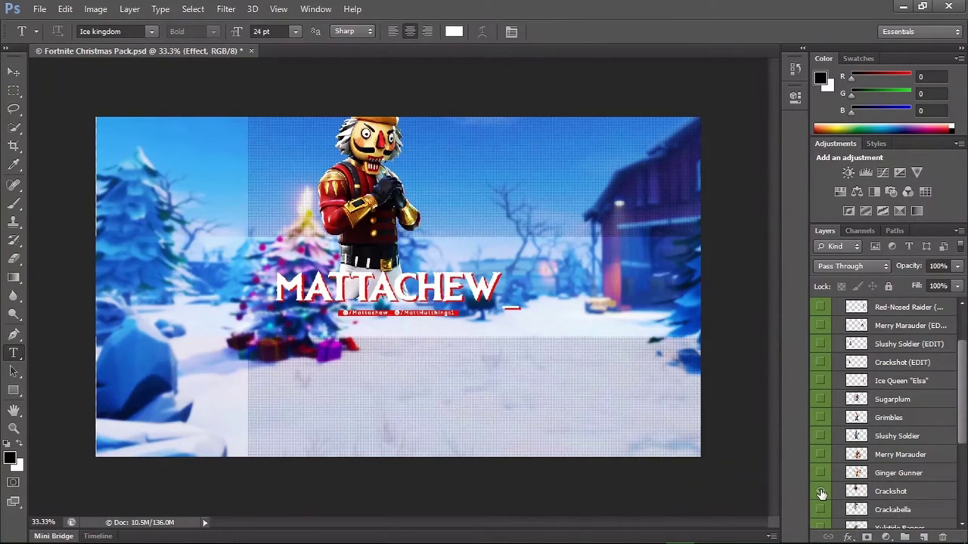
{"action": "left_click", "coordinate": [821, 492]}
{"action": "left_click", "coordinate": [822, 509]}
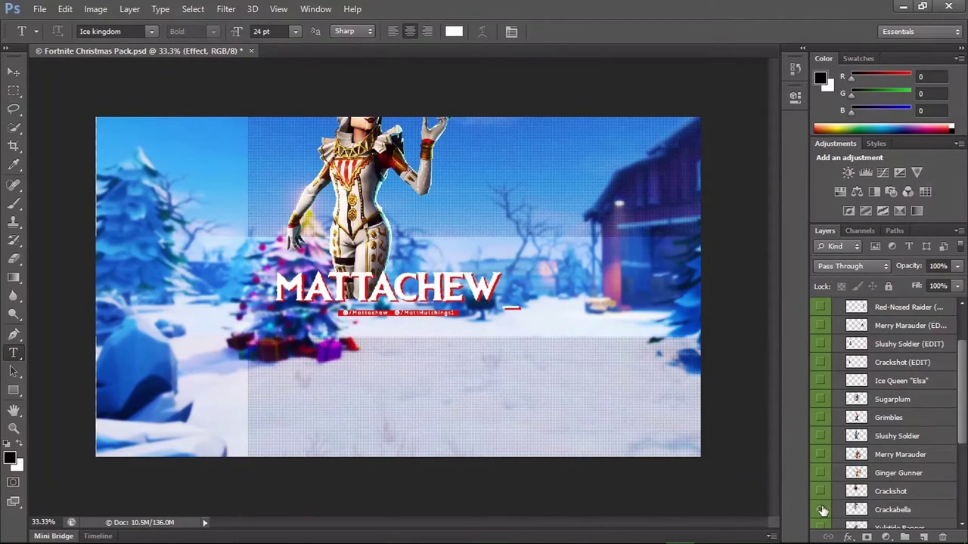
{"action": "left_click", "coordinate": [962, 529]}
{"action": "left_click", "coordinate": [962, 529]}
{"action": "left_click", "coordinate": [962, 530]}
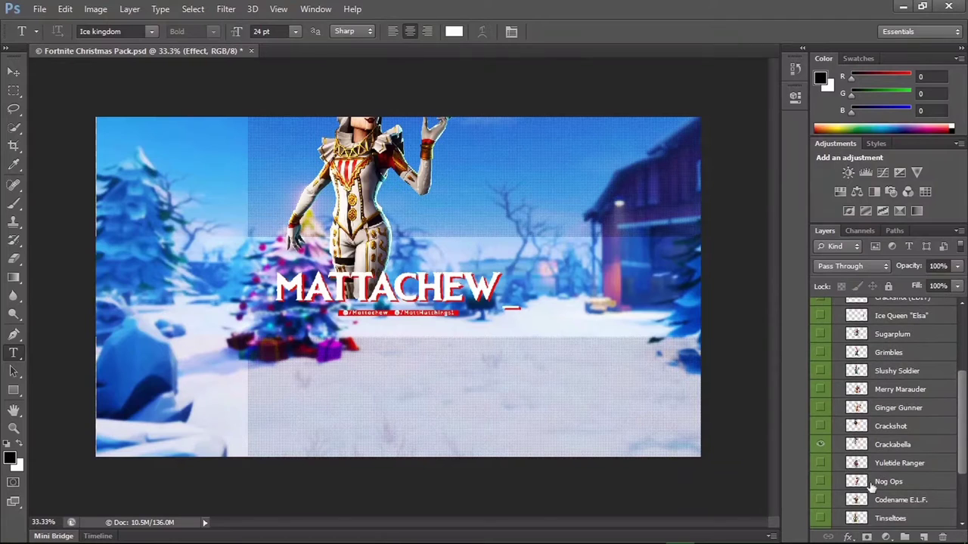
{"action": "left_click", "coordinate": [821, 463]}
{"action": "left_click", "coordinate": [821, 445]}
{"action": "left_click", "coordinate": [821, 462]}
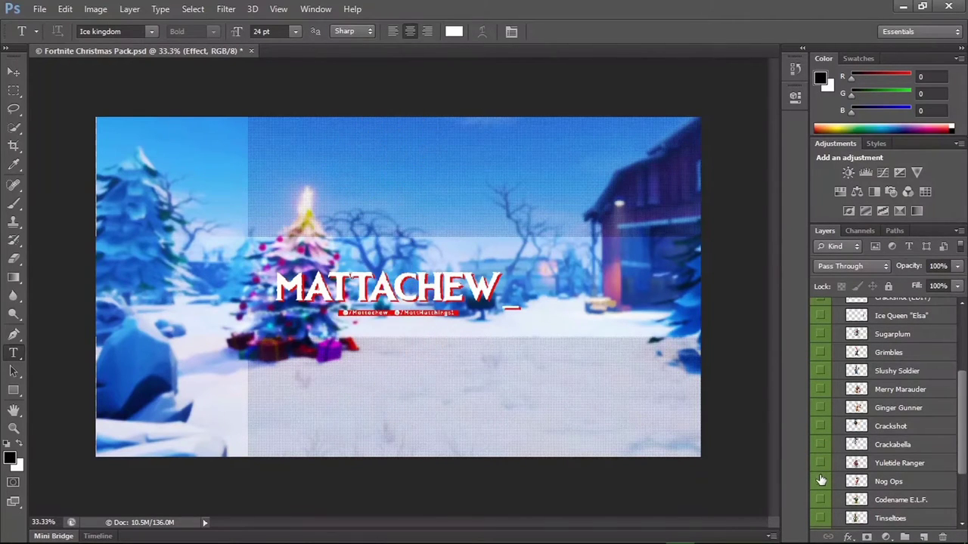
{"action": "left_click", "coordinate": [821, 481]}
{"action": "left_click", "coordinate": [821, 482]}
{"action": "left_click", "coordinate": [821, 499]}
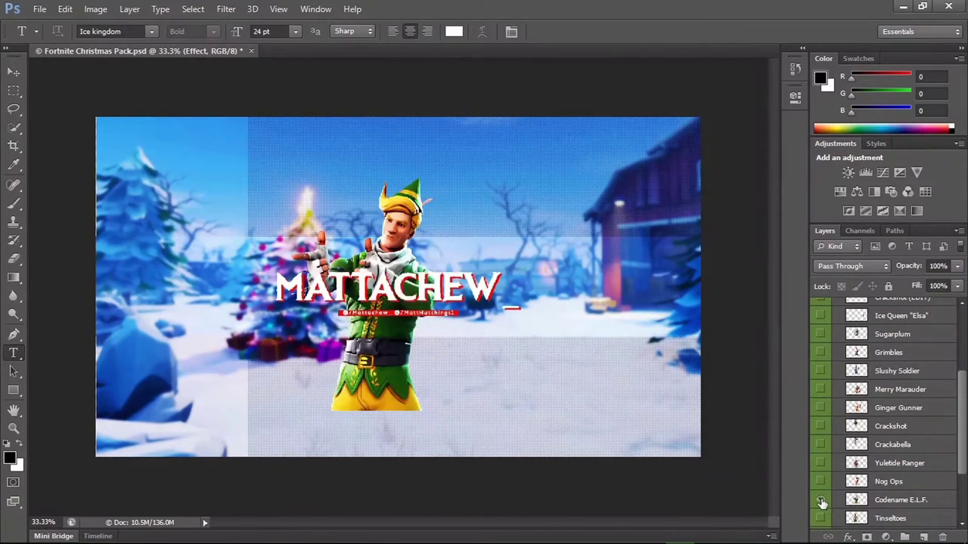
{"action": "left_click", "coordinate": [821, 501]}
{"action": "left_click", "coordinate": [822, 518]}
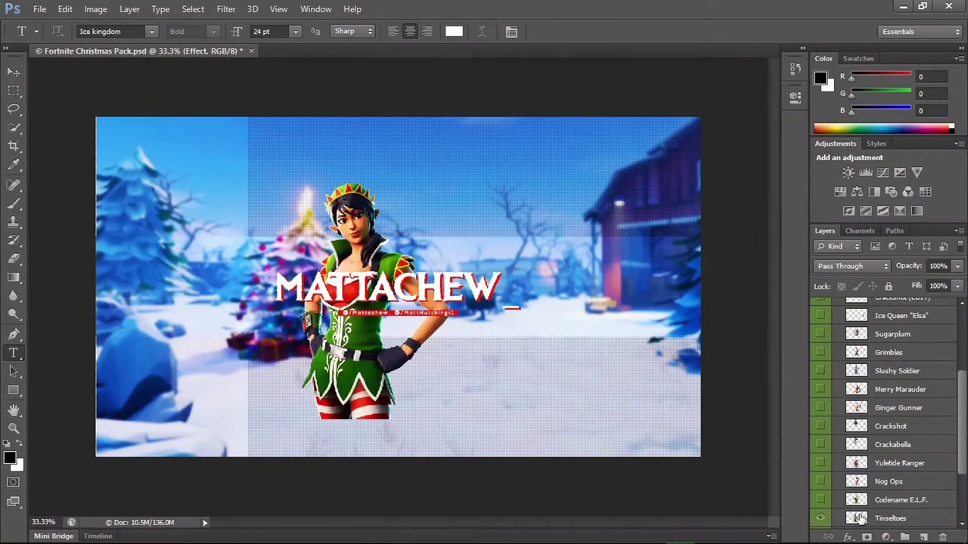
Preview Red-nosed Ranger and Red-Nosed Raider, then leave only Grimbles visible
{"action": "scroll", "coordinate": [961, 529], "scroll_direction": "down", "scroll_amount": 2}
{"action": "scroll", "coordinate": [960, 529], "scroll_direction": "down", "scroll_amount": 1}
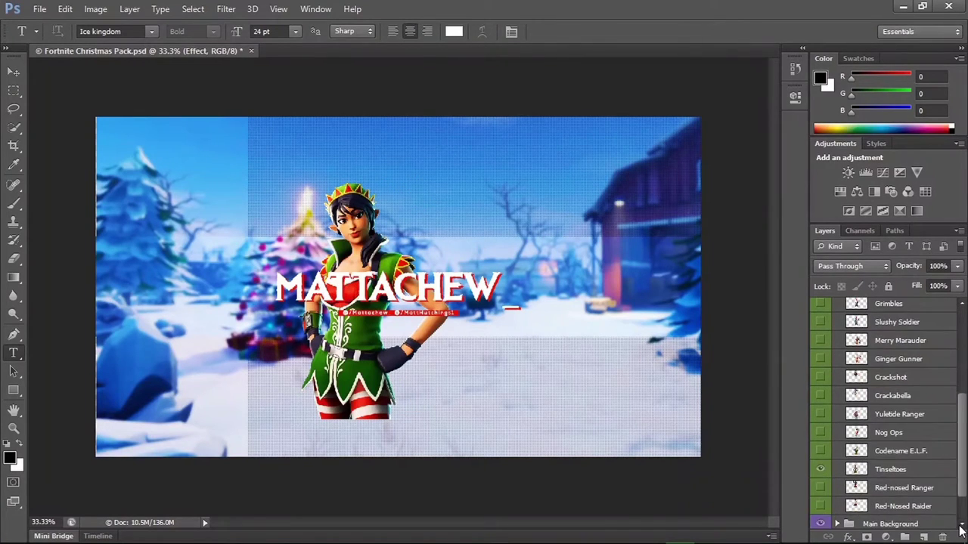
{"action": "scroll", "coordinate": [960, 529], "scroll_direction": "down", "scroll_amount": 1}
{"action": "left_click", "coordinate": [821, 454]}
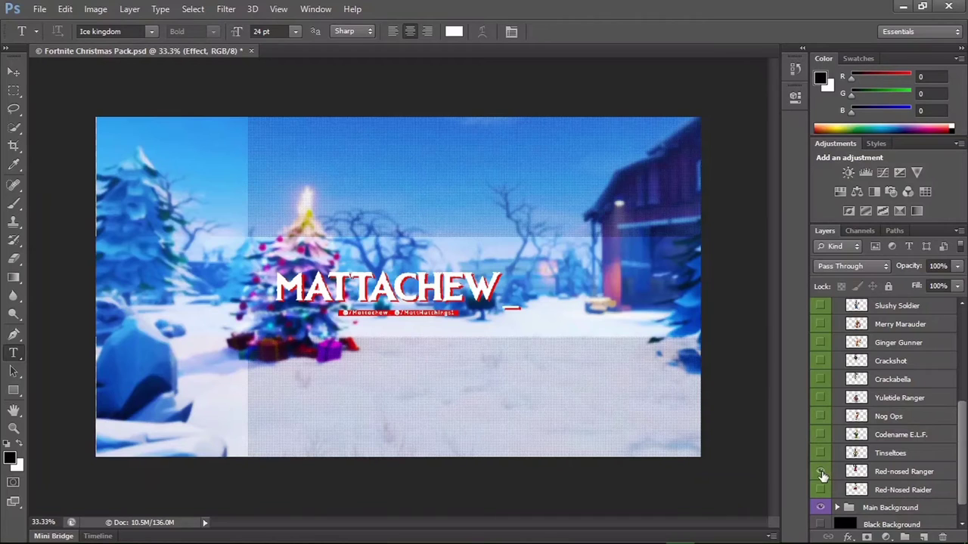
{"action": "left_click", "coordinate": [821, 472]}
{"action": "left_click", "coordinate": [821, 472]}
{"action": "left_click", "coordinate": [820, 490]}
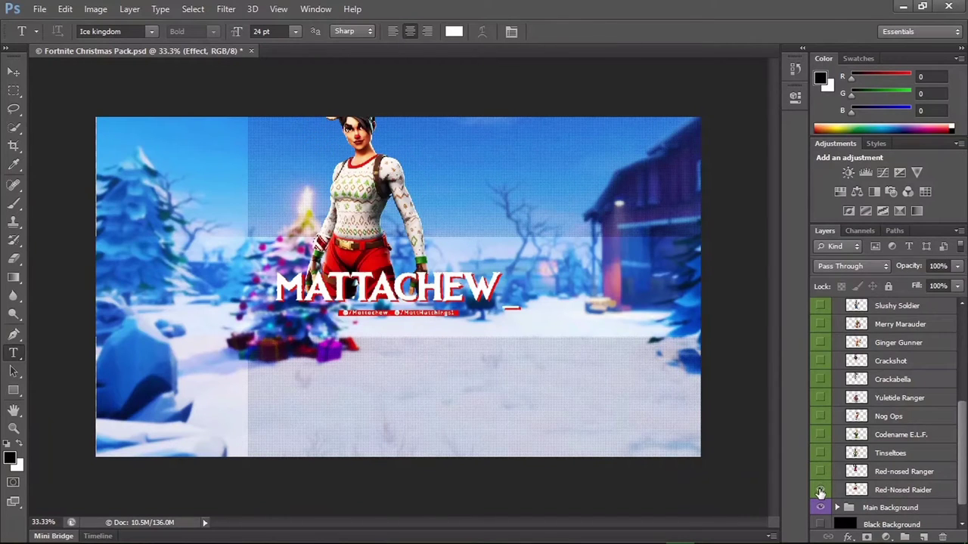
{"action": "left_click", "coordinate": [820, 490]}
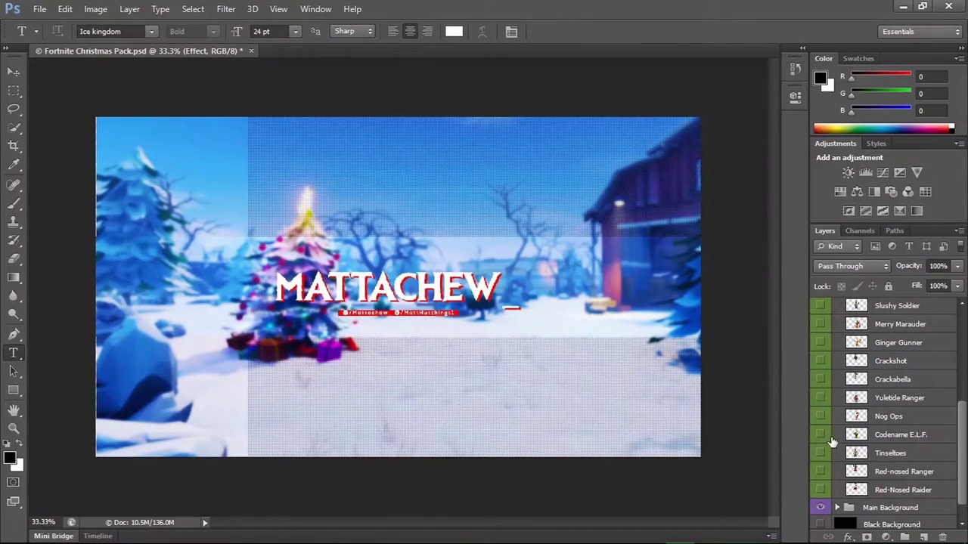
{"action": "scroll", "coordinate": [853, 439], "scroll_direction": "up", "scroll_amount": 3}
{"action": "scroll", "coordinate": [853, 431], "scroll_direction": "up", "scroll_amount": 1}
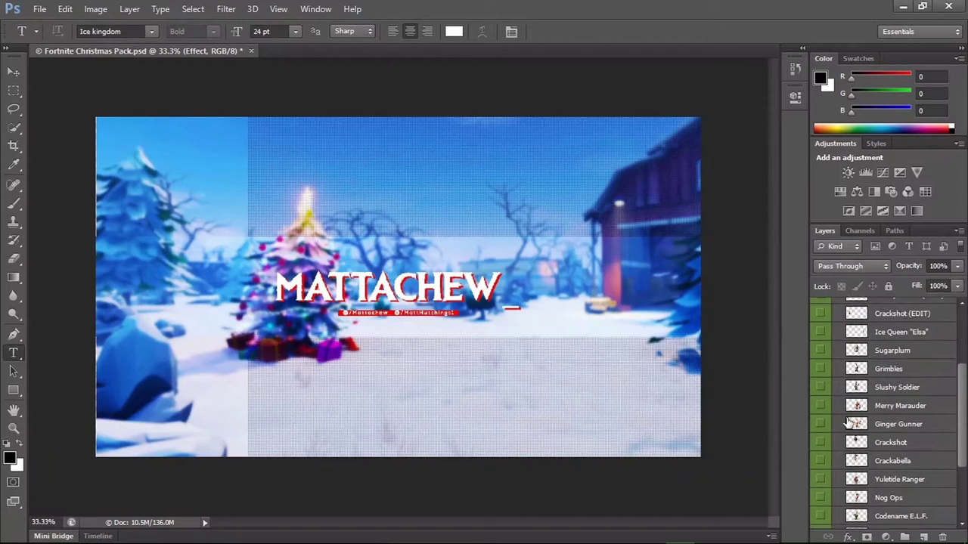
{"action": "scroll", "coordinate": [848, 423], "scroll_direction": "up", "scroll_amount": 1}
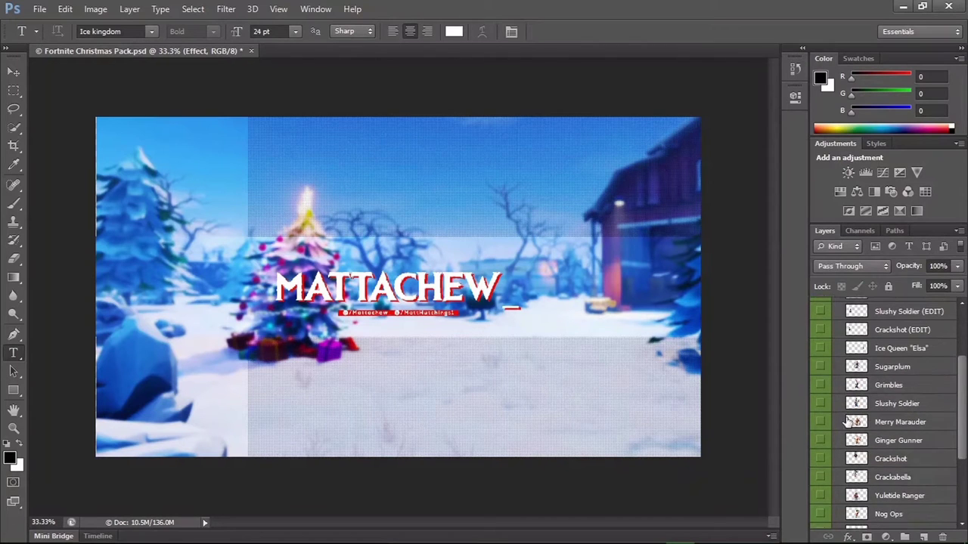
{"action": "left_click", "coordinate": [821, 386]}
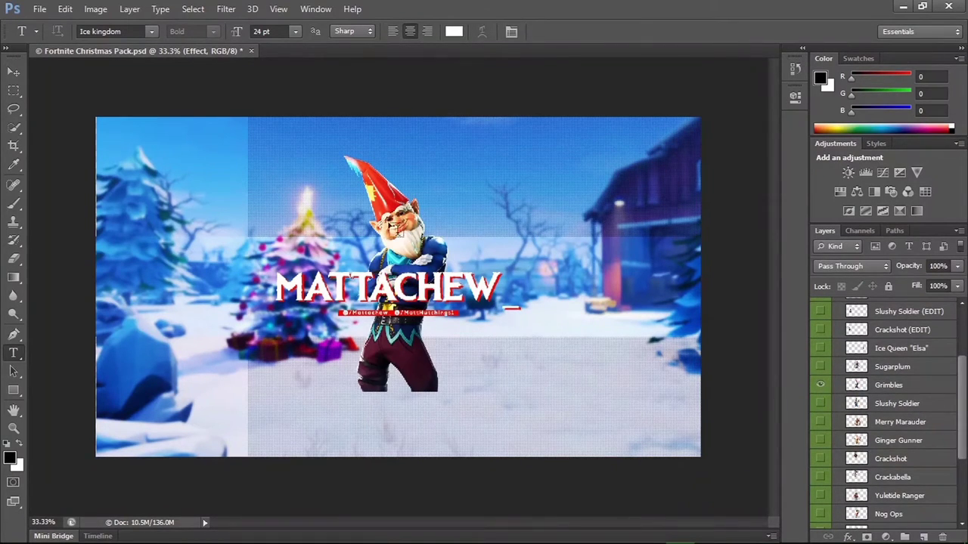
With the Move tool, select the Grimbles layer and drag the gnome right of the title
{"action": "key", "text": "v"}
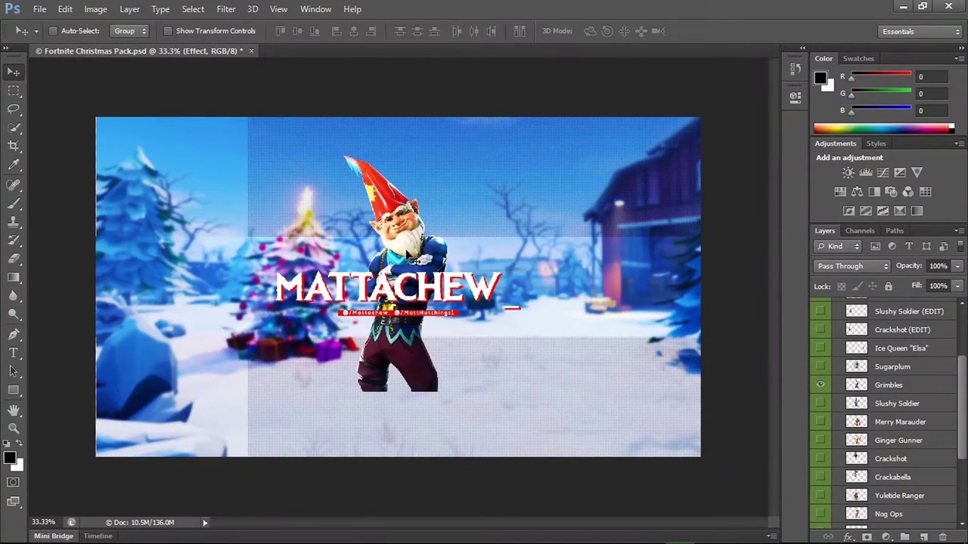
{"action": "left_click_drag", "start_coordinate": [414, 257], "coordinate": [477, 249]}
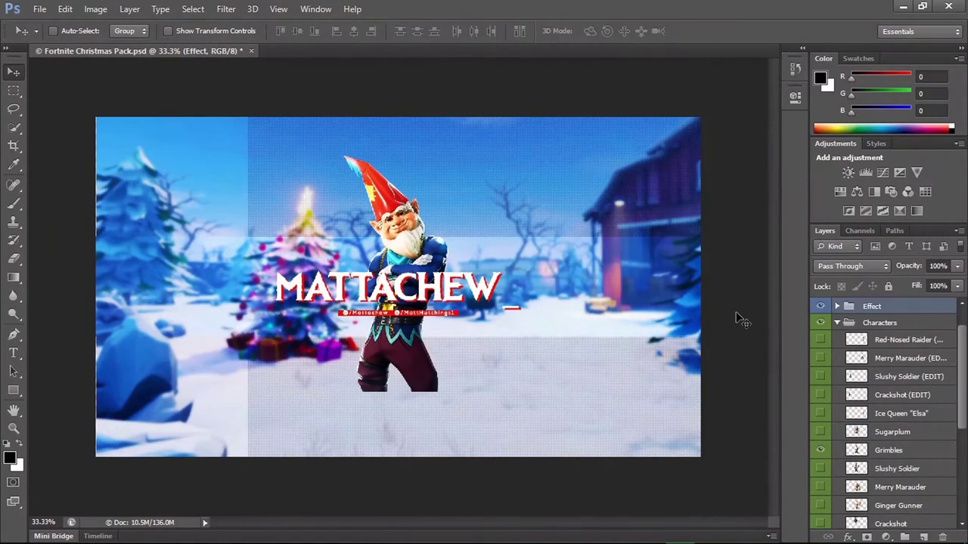
{"action": "left_click", "coordinate": [887, 452]}
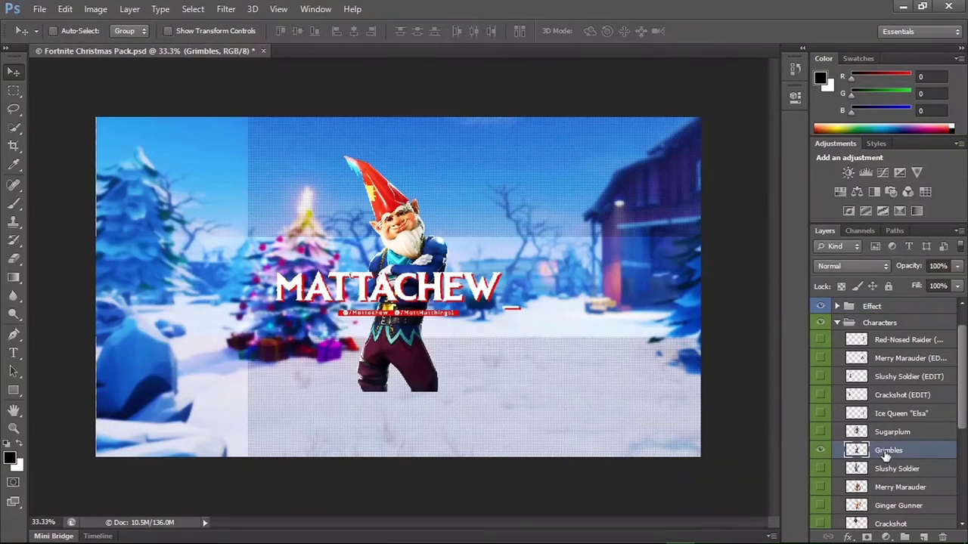
{"action": "left_click_drag", "start_coordinate": [428, 261], "coordinate": [550, 267]}
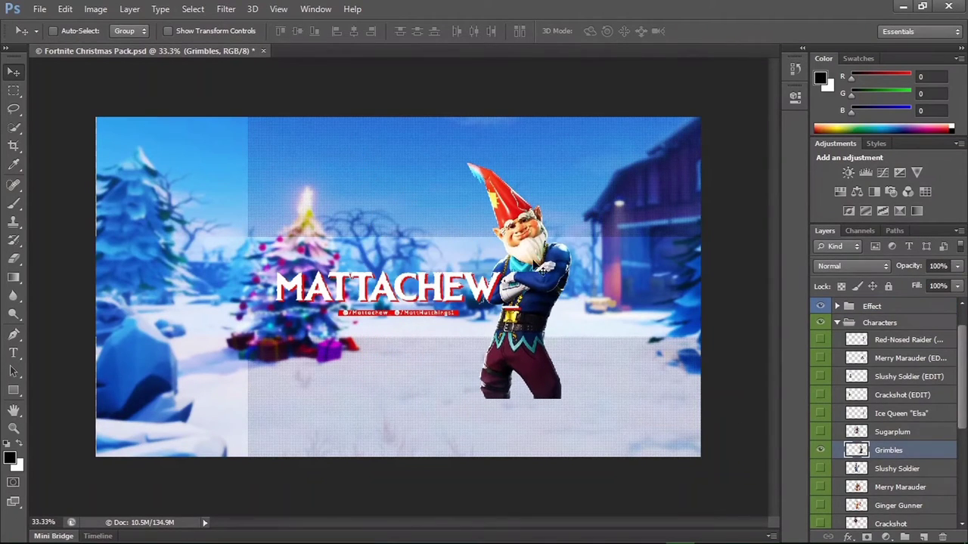
Free Transform the gnome down to about 49% and move it up beside the title
{"action": "key", "text": "ctrl+t"}
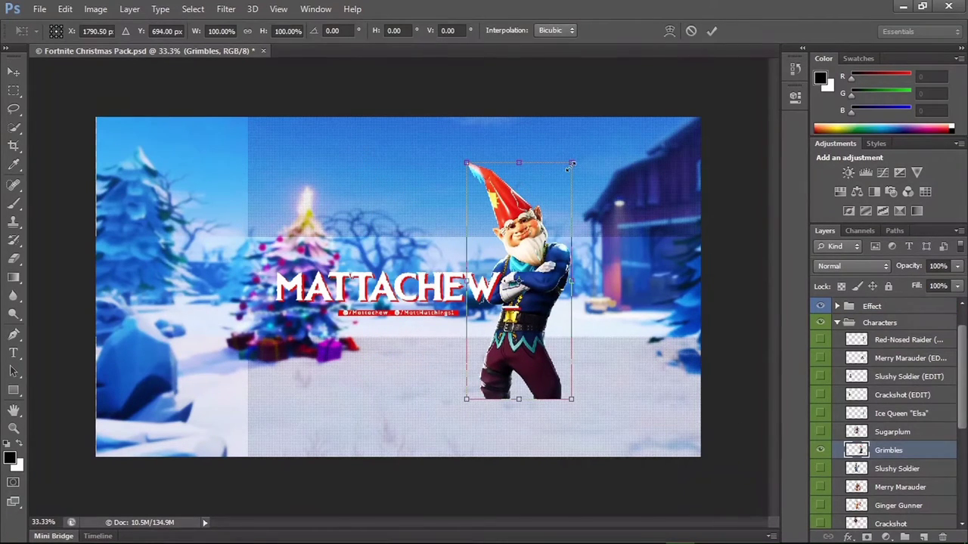
{"action": "left_click_drag", "start_coordinate": [569, 168], "coordinate": [554, 227]}
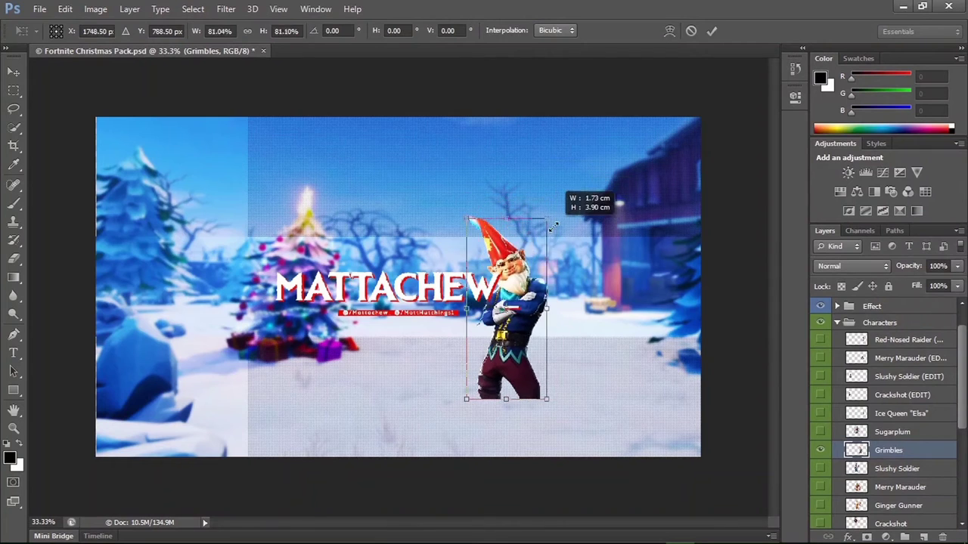
{"action": "left_click_drag", "start_coordinate": [555, 227], "coordinate": [528, 264]}
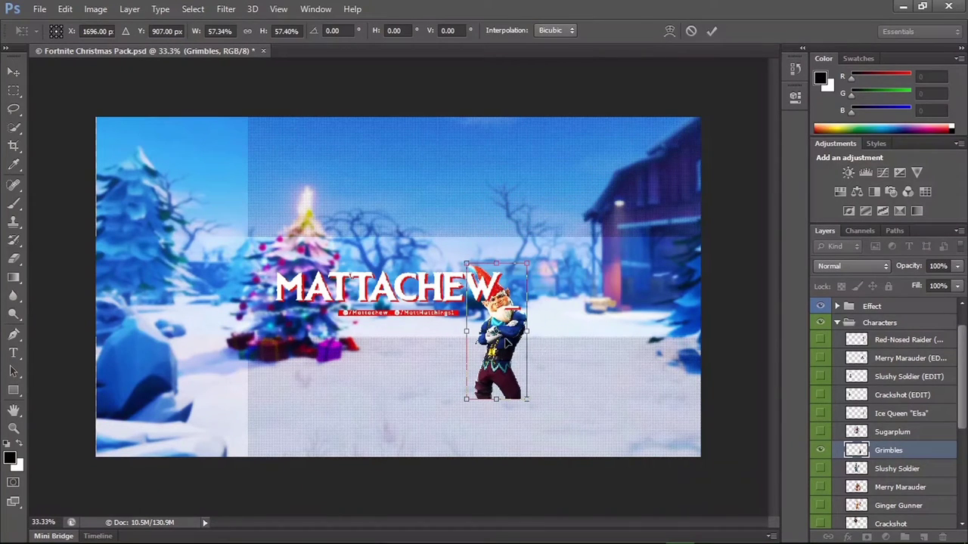
{"action": "left_click_drag", "start_coordinate": [507, 342], "coordinate": [558, 286]}
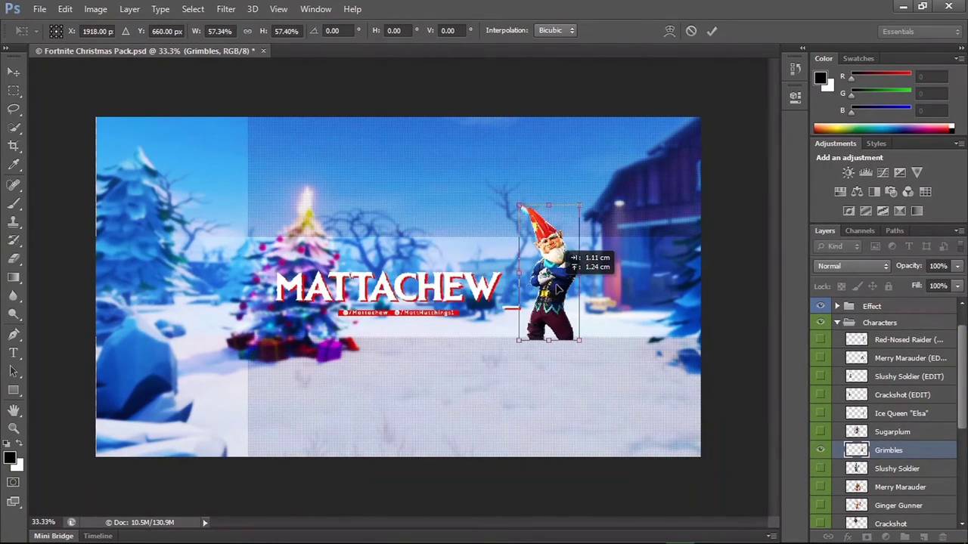
{"action": "left_click_drag", "start_coordinate": [581, 205], "coordinate": [571, 226]}
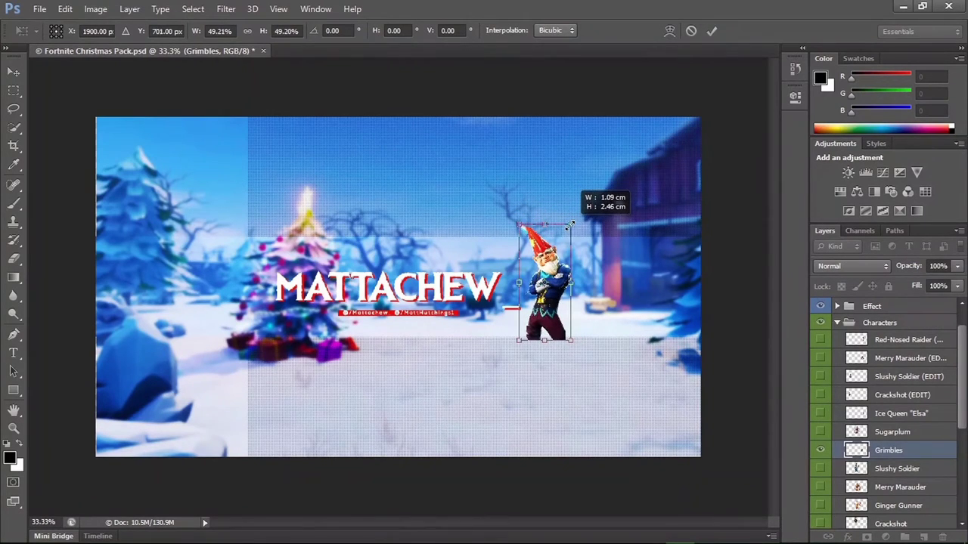
Zoom in, nudge the gnome slightly right and up, and commit the transform
{"action": "key", "text": "ctrl+plus"}
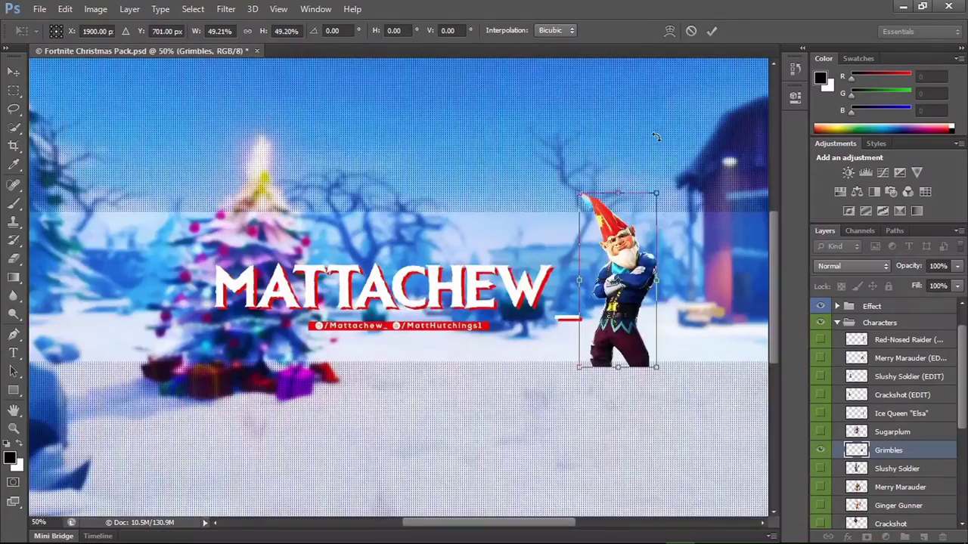
{"action": "key", "text": "ctrl+plus"}
{"action": "scroll", "coordinate": [691, 231], "scroll_direction": "right", "scroll_amount": 1}
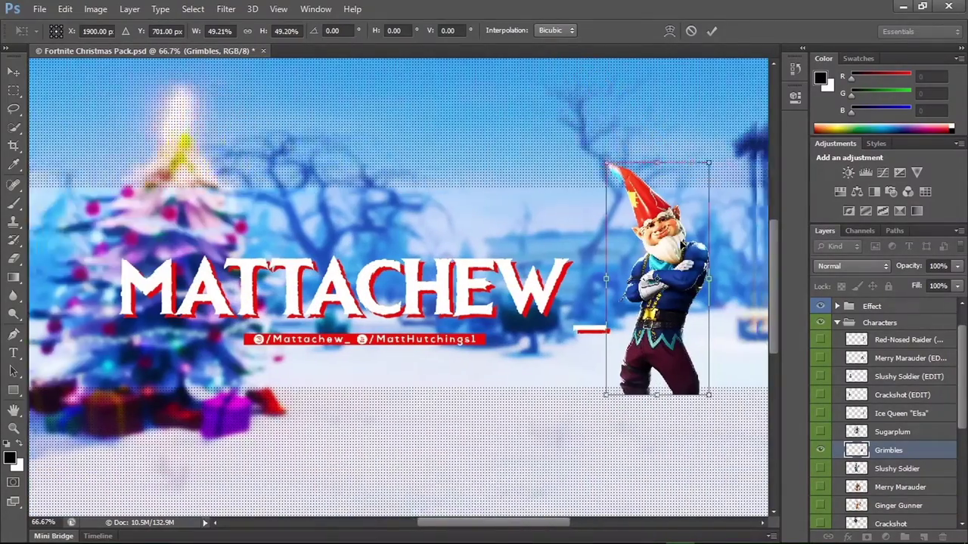
{"action": "scroll", "coordinate": [692, 231], "scroll_direction": "right", "scroll_amount": 5}
{"action": "scroll", "coordinate": [691, 230], "scroll_direction": "right", "scroll_amount": 3}
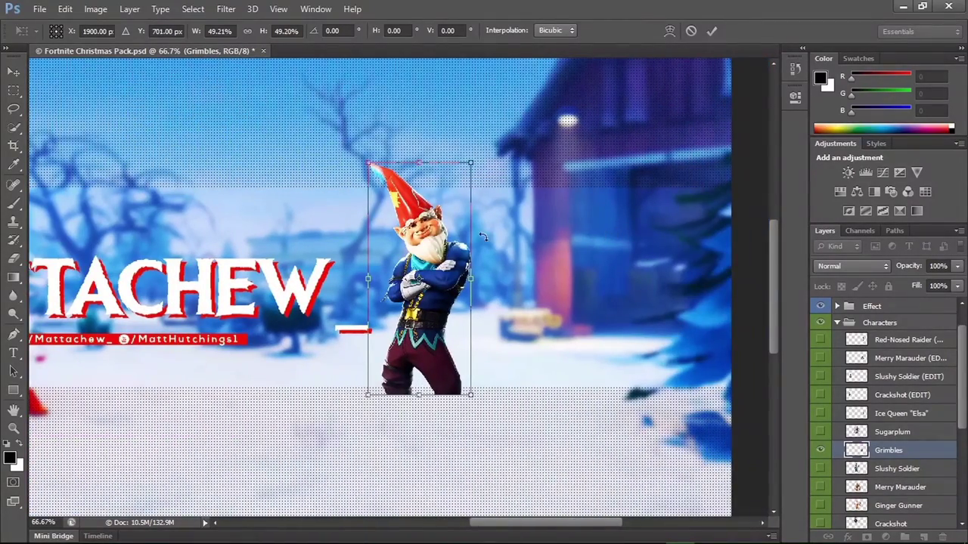
{"action": "left_click_drag", "start_coordinate": [432, 267], "coordinate": [440, 260]}
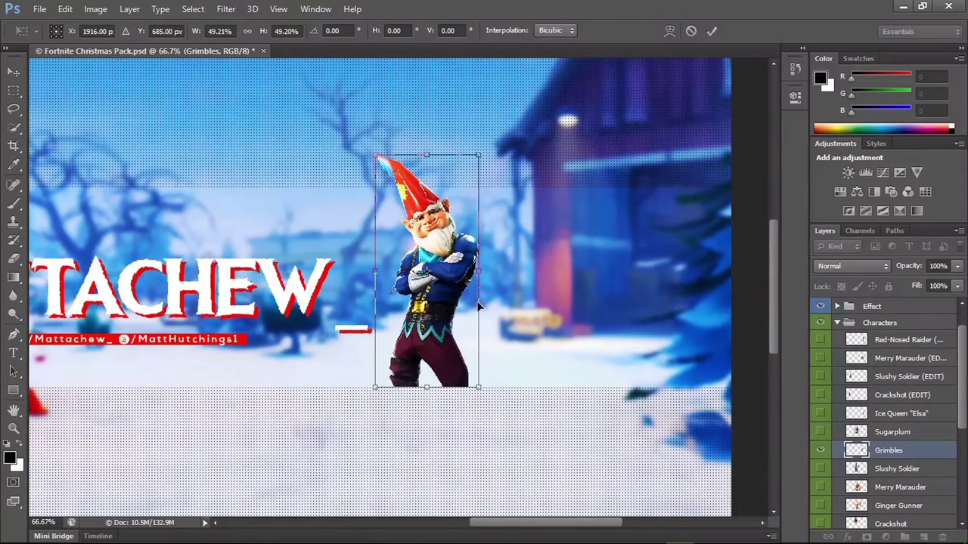
{"action": "left_click", "coordinate": [709, 30]}
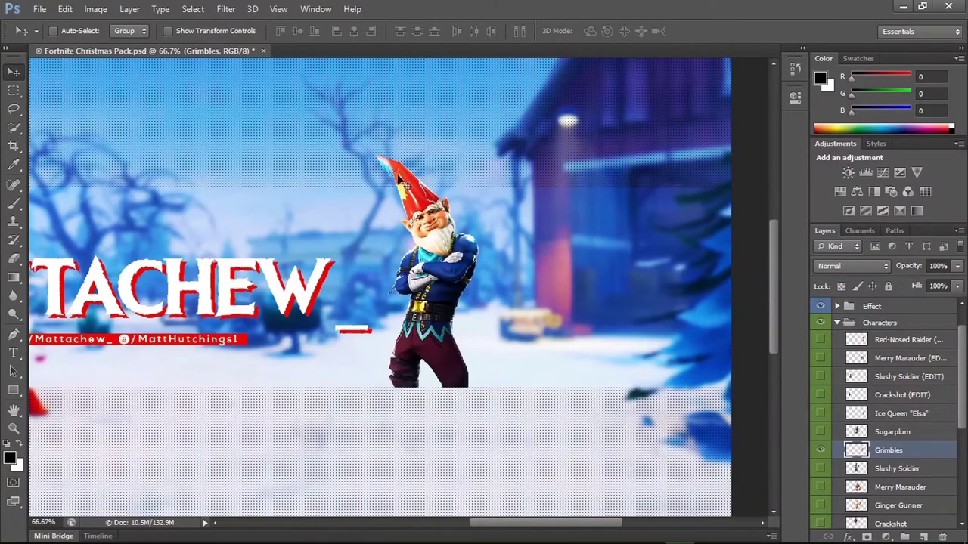
Turn on the Black Background layer so black frames the banner strip
{"action": "scroll", "coordinate": [879, 381], "scroll_direction": "down", "scroll_amount": 2}
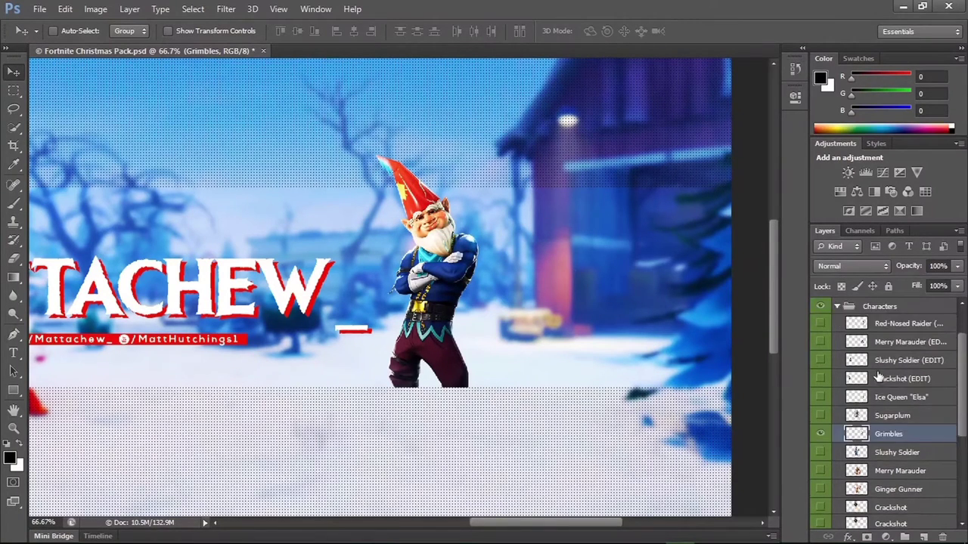
{"action": "scroll", "coordinate": [880, 380], "scroll_direction": "down", "scroll_amount": 3}
{"action": "scroll", "coordinate": [881, 390], "scroll_direction": "down", "scroll_amount": 1}
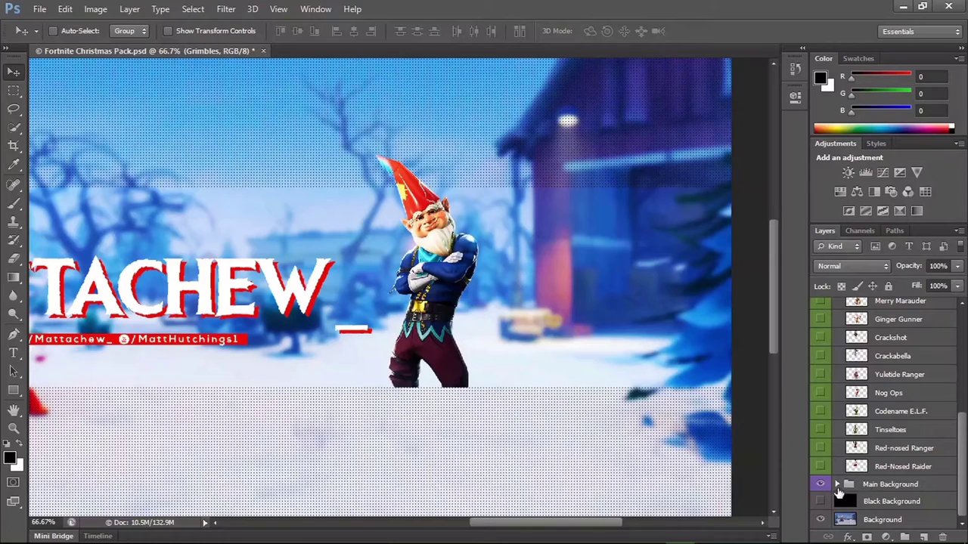
{"action": "left_click", "coordinate": [821, 502]}
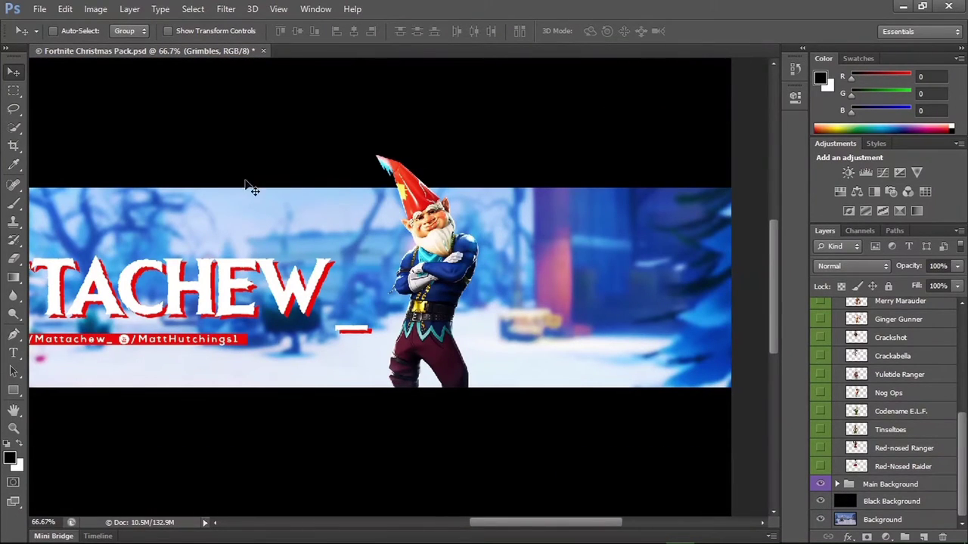
{"action": "scroll", "coordinate": [469, 254], "scroll_direction": "up", "scroll_amount": 2}
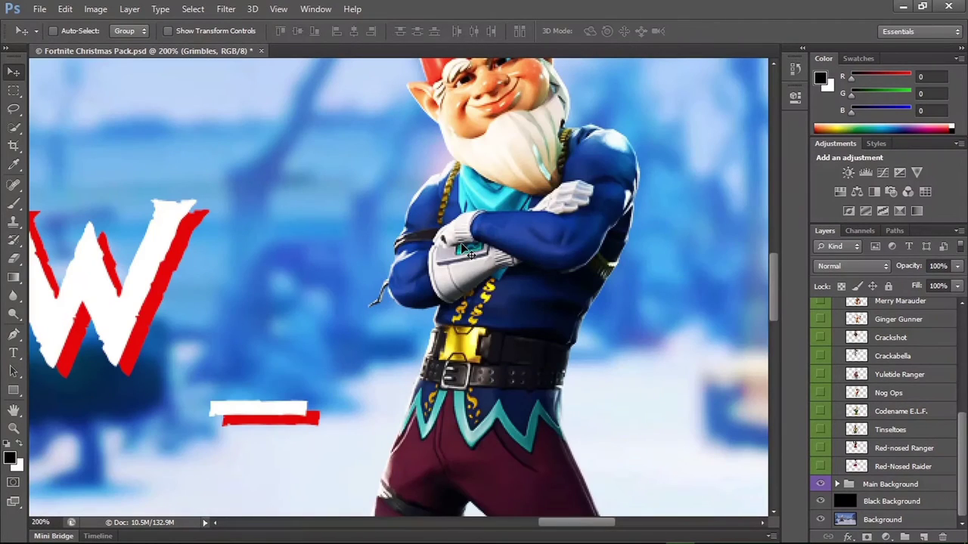
{"action": "scroll", "coordinate": [469, 253], "scroll_direction": "up", "scroll_amount": 4}
{"action": "scroll", "coordinate": [498, 266], "scroll_direction": "down", "scroll_amount": 3}
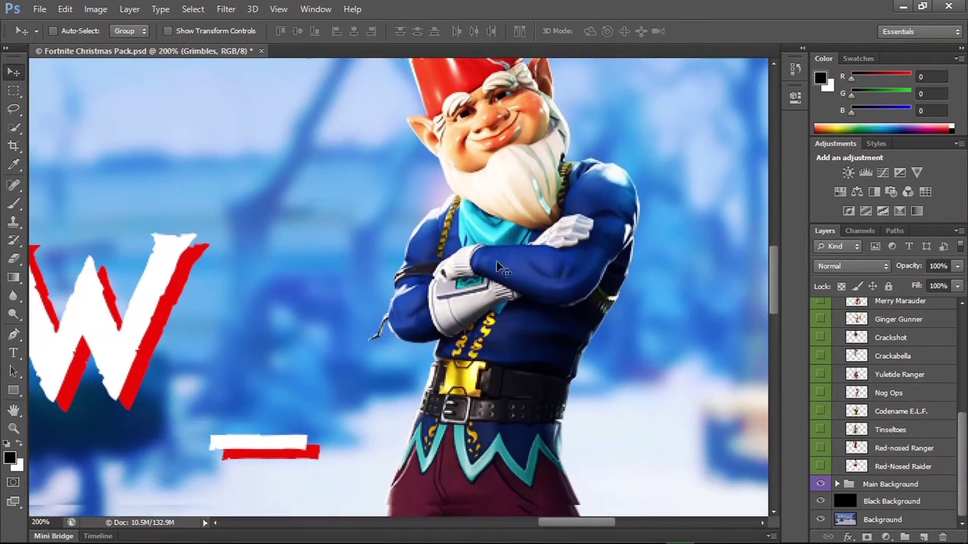
{"action": "scroll", "coordinate": [498, 266], "scroll_direction": "down", "scroll_amount": 4}
{"action": "scroll", "coordinate": [600, 400], "scroll_direction": "down", "scroll_amount": 2}
{"action": "scroll", "coordinate": [566, 406], "scroll_direction": "up", "scroll_amount": 1}
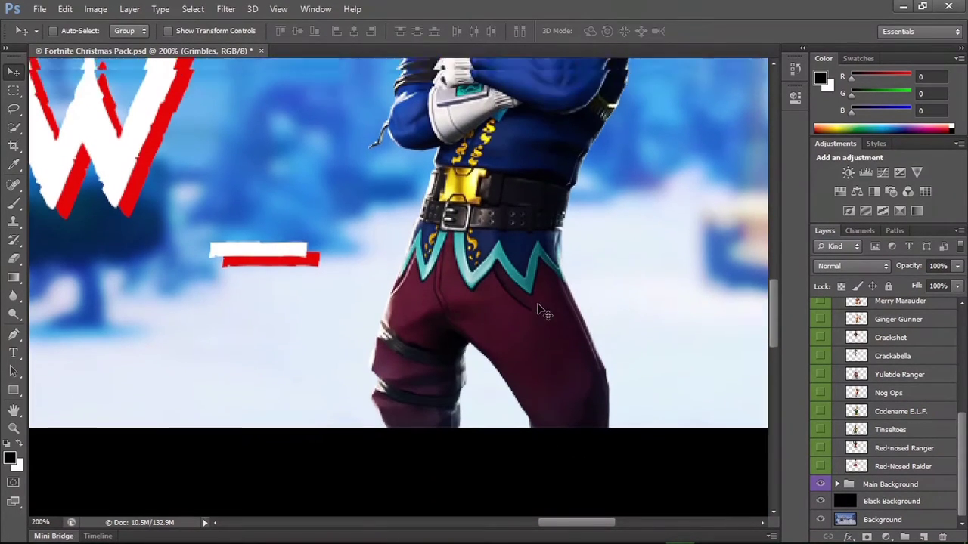
{"action": "scroll", "coordinate": [541, 310], "scroll_direction": "up", "scroll_amount": 3}
{"action": "scroll", "coordinate": [514, 288], "scroll_direction": "up", "scroll_amount": 3}
{"action": "scroll", "coordinate": [484, 257], "scroll_direction": "up", "scroll_amount": 3}
{"action": "scroll", "coordinate": [453, 235], "scroll_direction": "up", "scroll_amount": 1}
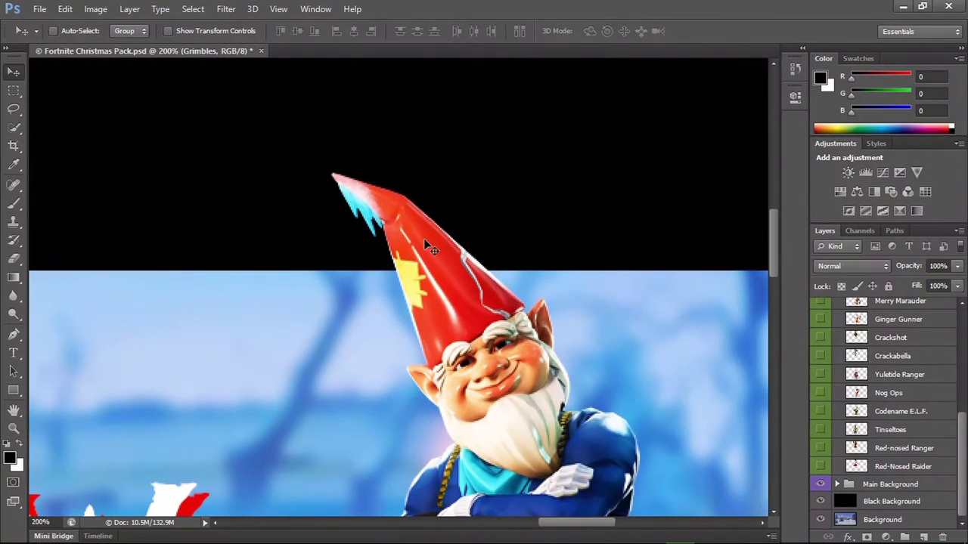
Marquee-select the hat tip above the banner's top edge and delete it
{"action": "left_click", "coordinate": [14, 90]}
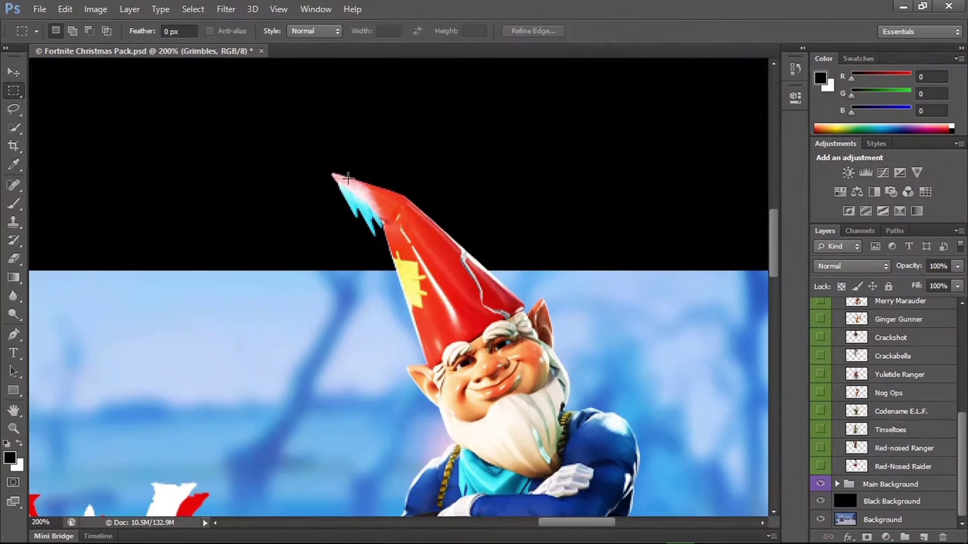
{"action": "mouse_move", "coordinate": [317, 154]}
{"action": "left_mouse_down"}
{"action": "mouse_move", "coordinate": [322, 165]}
{"action": "mouse_move", "coordinate": [627, 254]}
{"action": "mouse_move", "coordinate": [619, 260]}
{"action": "left_mouse_up"}
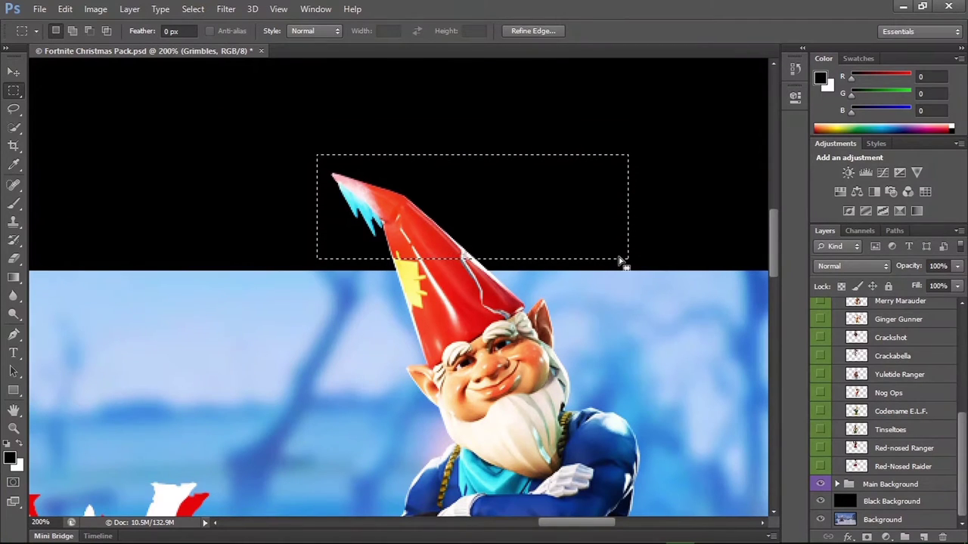
{"action": "key", "text": "ctrl+plus"}
{"action": "key", "text": "ctrl+plus"}
{"action": "key", "text": "ctrl+plus"}
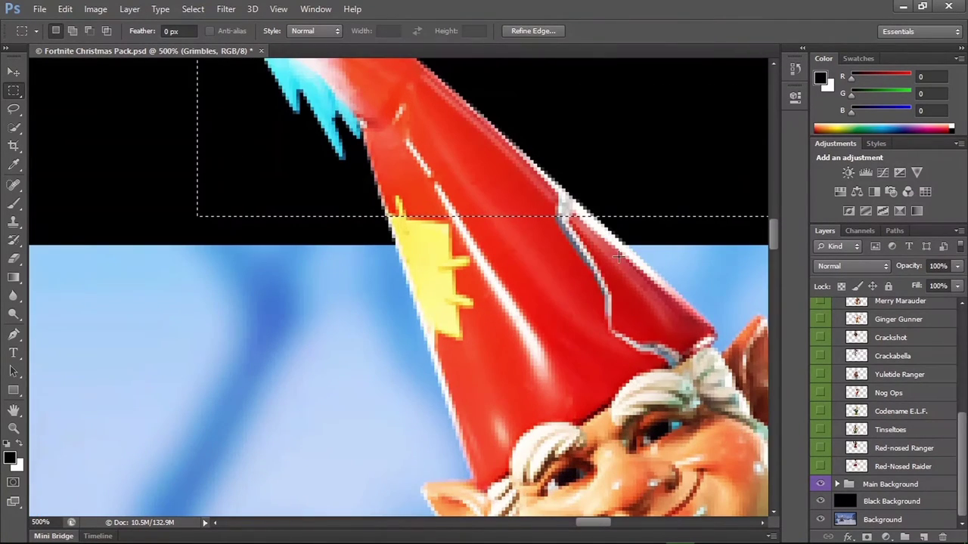
{"action": "key", "text": "Down"}
{"action": "key", "text": "Down"}
{"action": "key", "text": "Down"}
{"action": "key", "text": "Down"}
{"action": "key", "text": "Down"}
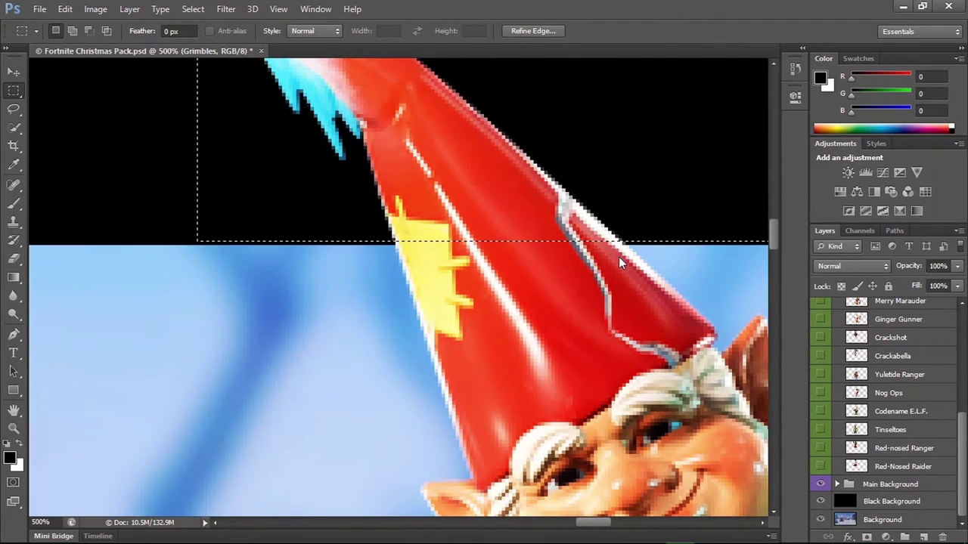
{"action": "key", "text": "Down"}
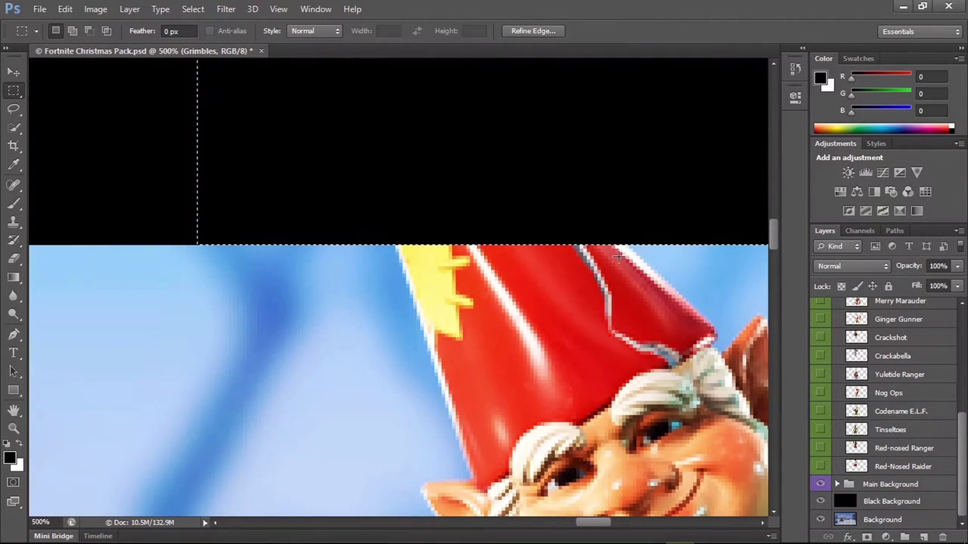
{"action": "key", "text": "Delete"}
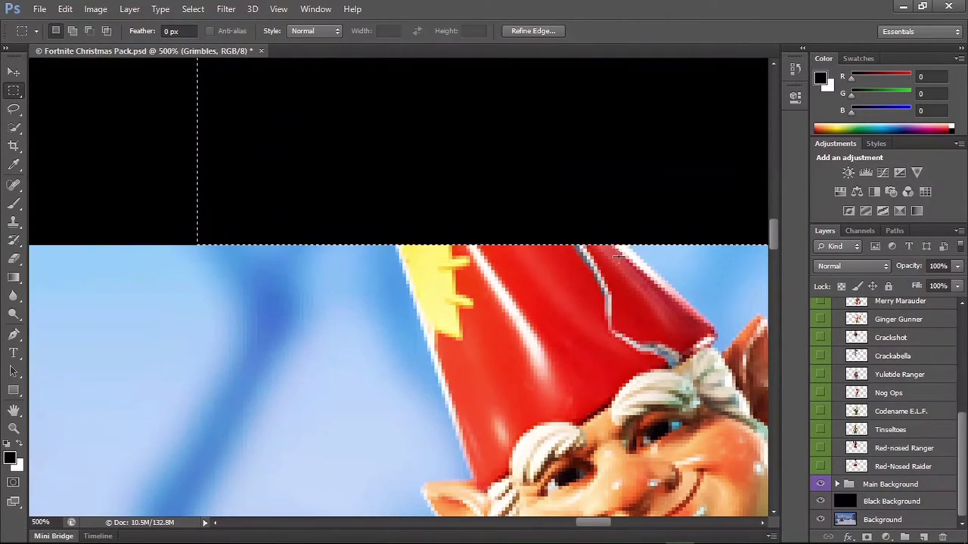
Deselect and zoom back out to view the whole banner
{"action": "key", "text": "ctrl+minus"}
{"action": "key", "text": "ctrl+minus"}
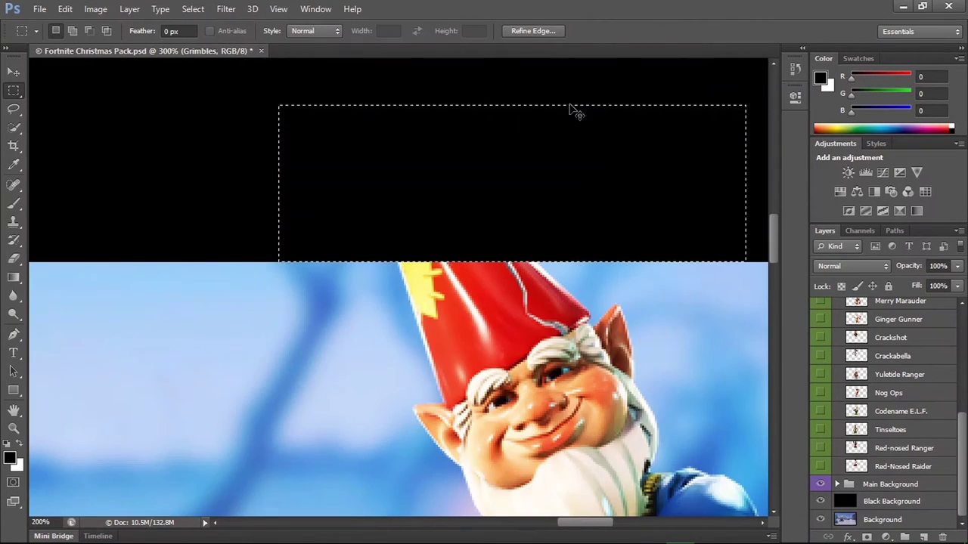
{"action": "key", "text": "ctrl+minus"}
{"action": "right_click", "coordinate": [554, 233]}
{"action": "left_click", "coordinate": [614, 243]}
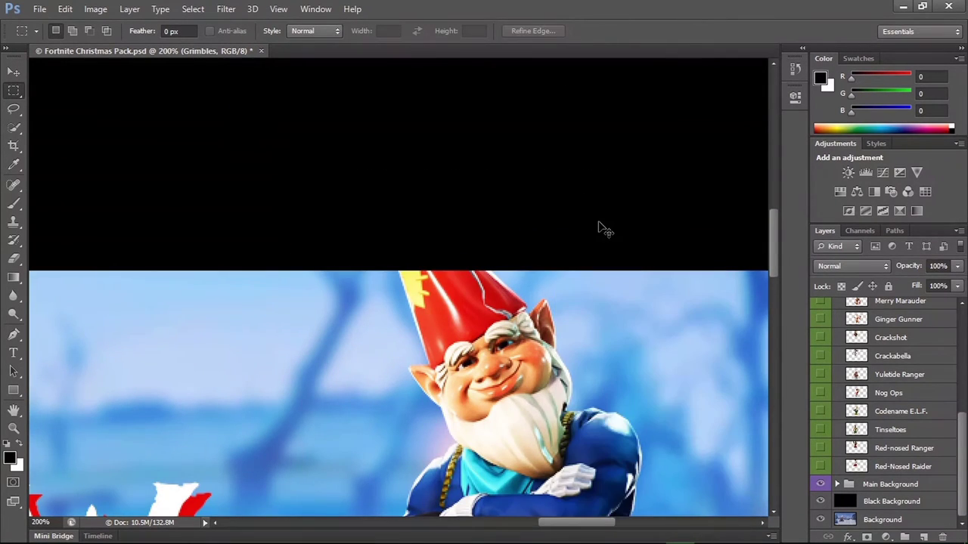
{"action": "key", "text": "ctrl+minus"}
{"action": "key", "text": "ctrl+minus"}
{"action": "key", "text": "ctrl+minus"}
{"action": "key", "text": "ctrl+minus"}
{"action": "key", "text": "ctrl+plus"}
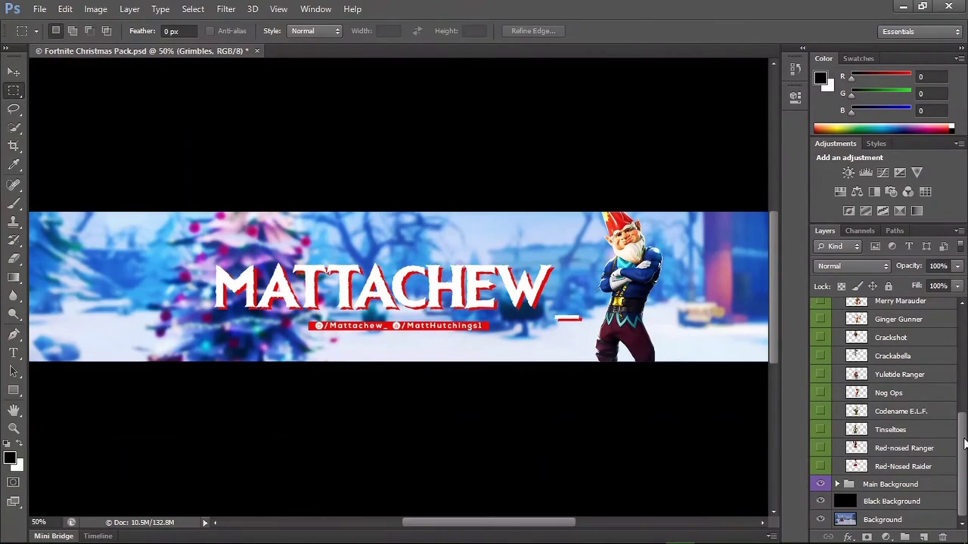
{"action": "left_click_drag", "start_coordinate": [964, 445], "coordinate": [962, 356]}
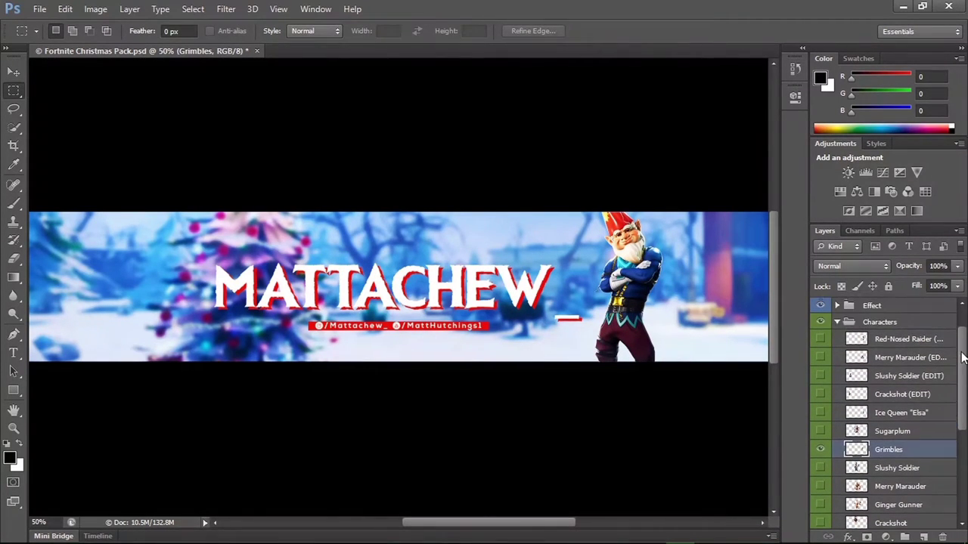
Show Red-Nosed Raider, select her layer with the Move tool, and scroll to the banner's right end
{"action": "left_click", "coordinate": [820, 342]}
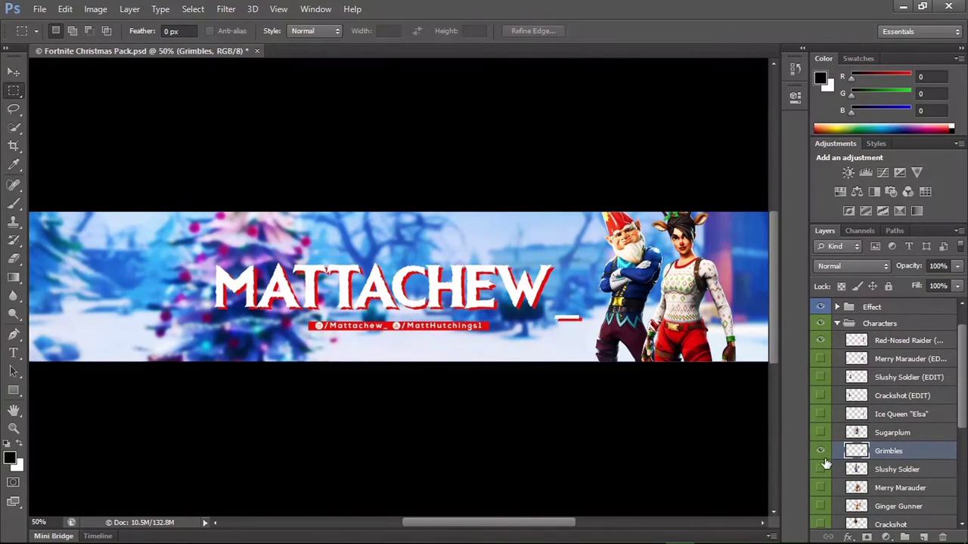
{"action": "left_click", "coordinate": [14, 71]}
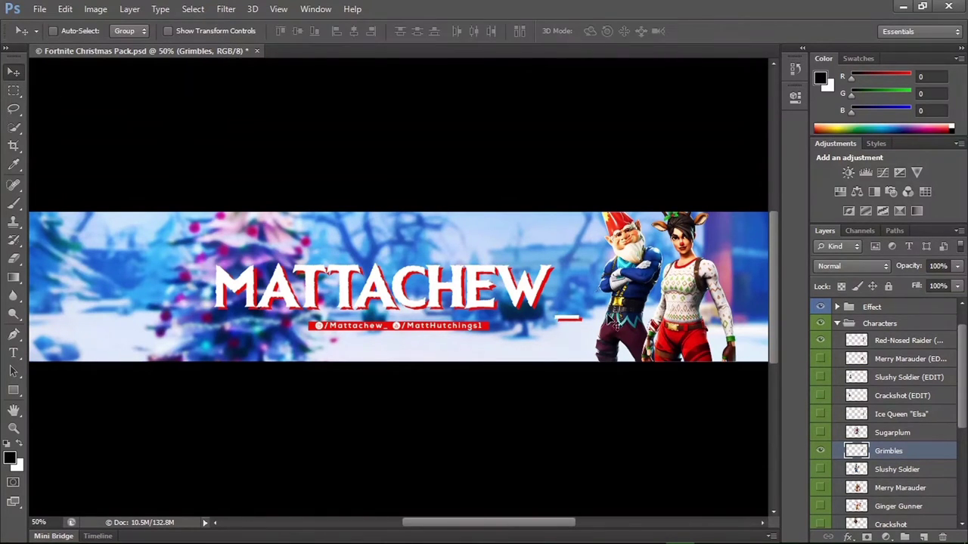
{"action": "left_click", "coordinate": [894, 343]}
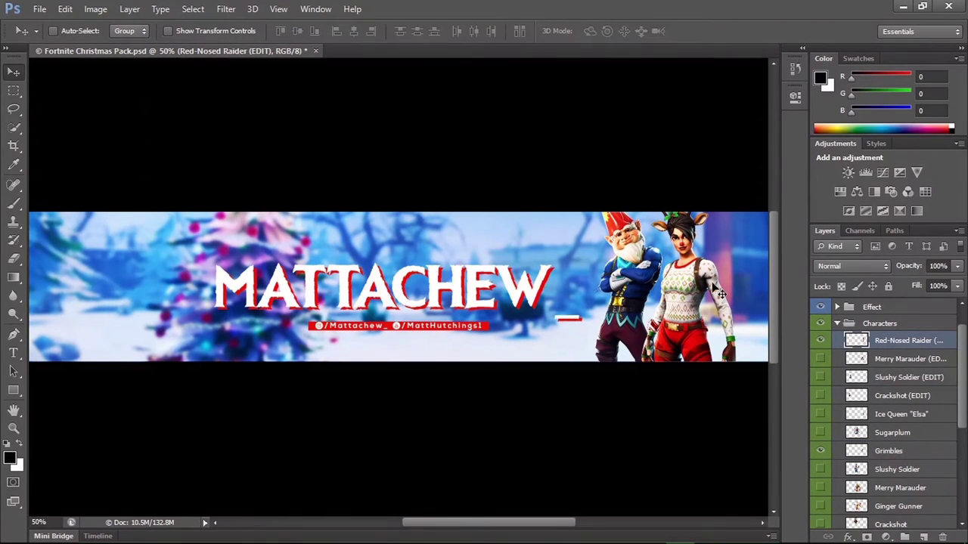
{"action": "scroll", "coordinate": [715, 289], "scroll_direction": "up", "scroll_amount": 1}
{"action": "scroll", "coordinate": [714, 288], "scroll_direction": "up", "scroll_amount": 2}
{"action": "scroll", "coordinate": [681, 290], "scroll_direction": "right", "scroll_amount": 1}
{"action": "scroll", "coordinate": [648, 293], "scroll_direction": "right", "scroll_amount": 3}
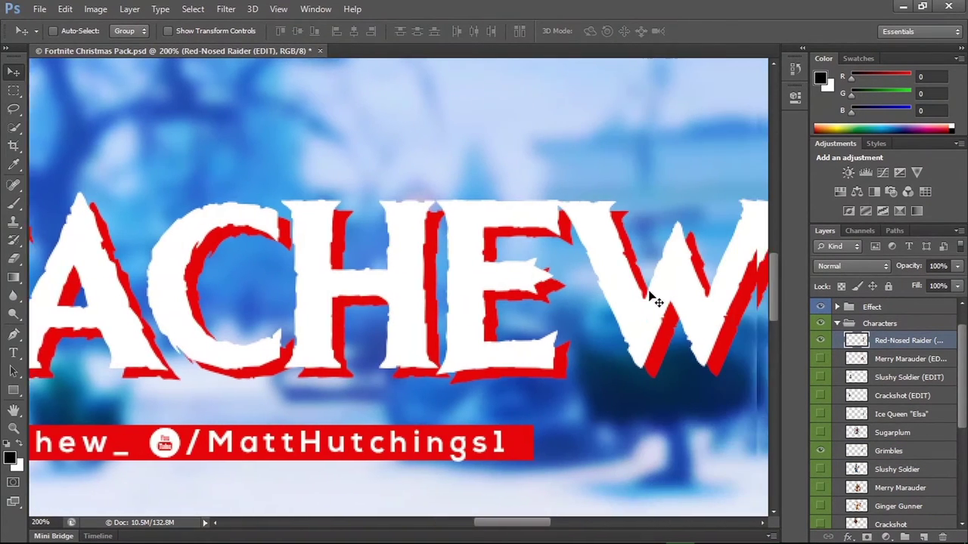
{"action": "scroll", "coordinate": [650, 297], "scroll_direction": "right", "scroll_amount": 5}
{"action": "scroll", "coordinate": [655, 299], "scroll_direction": "right", "scroll_amount": 1}
{"action": "scroll", "coordinate": [654, 293], "scroll_direction": "down", "scroll_amount": 1}
{"action": "scroll", "coordinate": [647, 294], "scroll_direction": "right", "scroll_amount": 1}
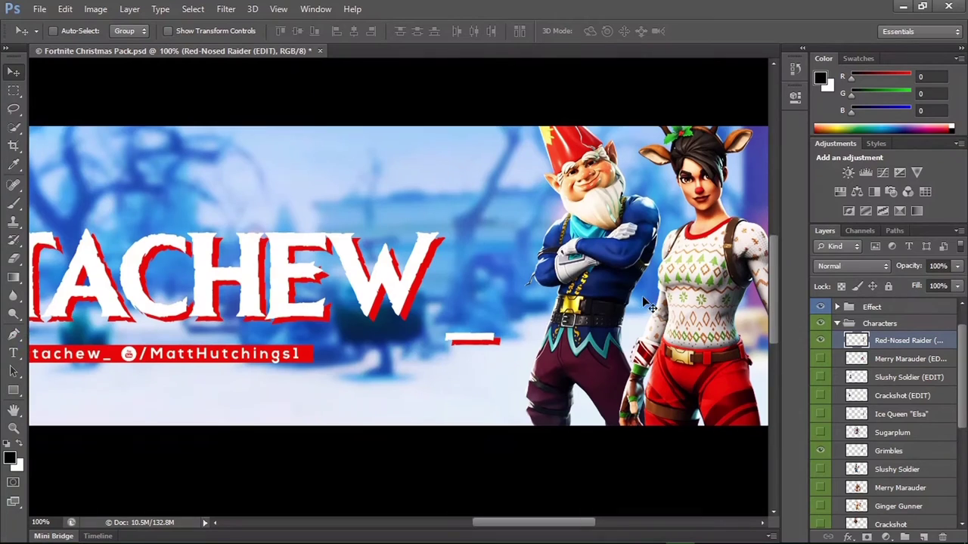
{"action": "scroll", "coordinate": [641, 295], "scroll_direction": "right", "scroll_amount": 2}
{"action": "scroll", "coordinate": [639, 295], "scroll_direction": "right", "scroll_amount": 2}
{"action": "scroll", "coordinate": [639, 295], "scroll_direction": "right", "scroll_amount": 2}
{"action": "scroll", "coordinate": [632, 285], "scroll_direction": "up", "scroll_amount": 1}
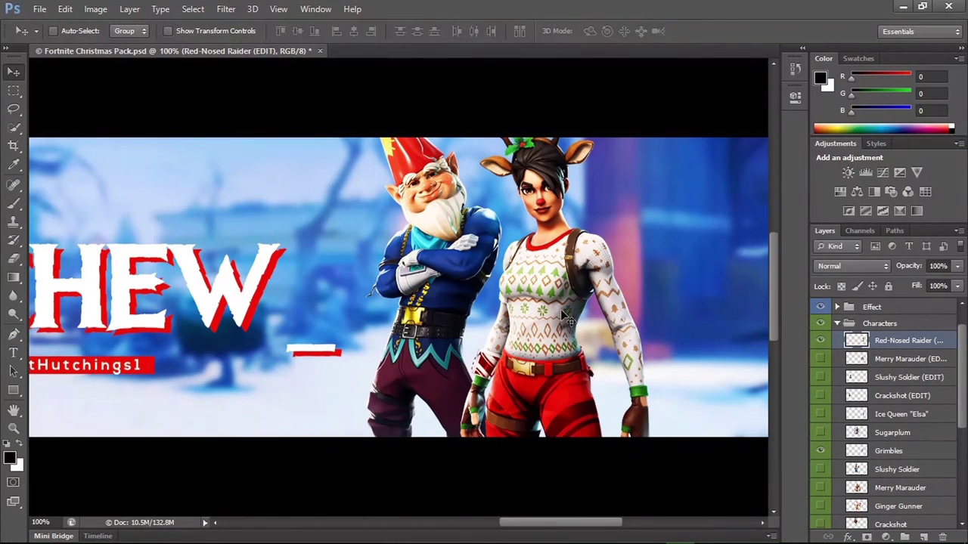
Nudge Red-Nosed Raider three steps left and two back right beside the gnome
{"action": "key", "text": "Left"}
{"action": "key", "text": "Left"}
{"action": "key", "text": "Left"}
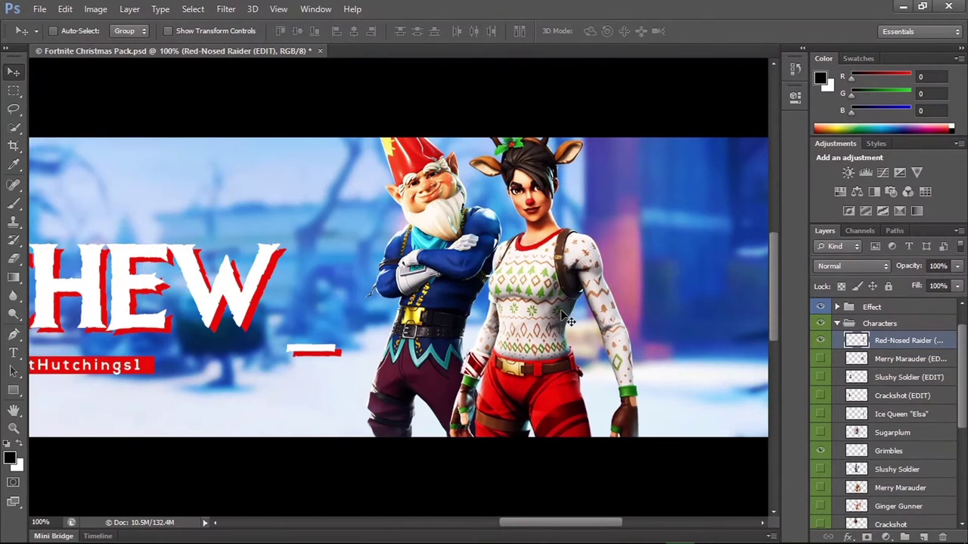
{"action": "key", "text": "Left"}
{"action": "key", "text": "Left"}
{"action": "key", "text": "Left"}
{"action": "key", "text": "Left"}
{"action": "key", "text": "Left"}
{"action": "key", "text": "Left"}
{"action": "key", "text": "Left"}
{"action": "key", "text": "Left"}
{"action": "key", "text": "Left"}
{"action": "key", "text": "Left"}
{"action": "key", "text": "Left"}
{"action": "key", "text": "Left"}
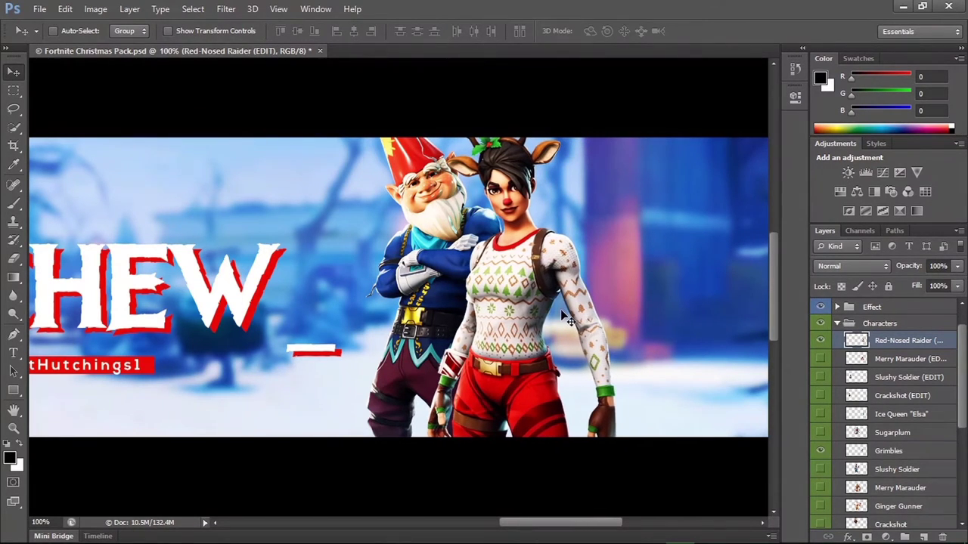
{"action": "key", "text": "Left"}
{"action": "key", "text": "Left"}
{"action": "key", "text": "Left"}
{"action": "key", "text": "Right"}
{"action": "key", "text": "Right"}
{"action": "key", "text": "Right"}
{"action": "key", "text": "Right"}
{"action": "key", "text": "Right"}
{"action": "key", "text": "Right"}
{"action": "key", "text": "Right"}
{"action": "key", "text": "Right"}
{"action": "key", "text": "Right"}
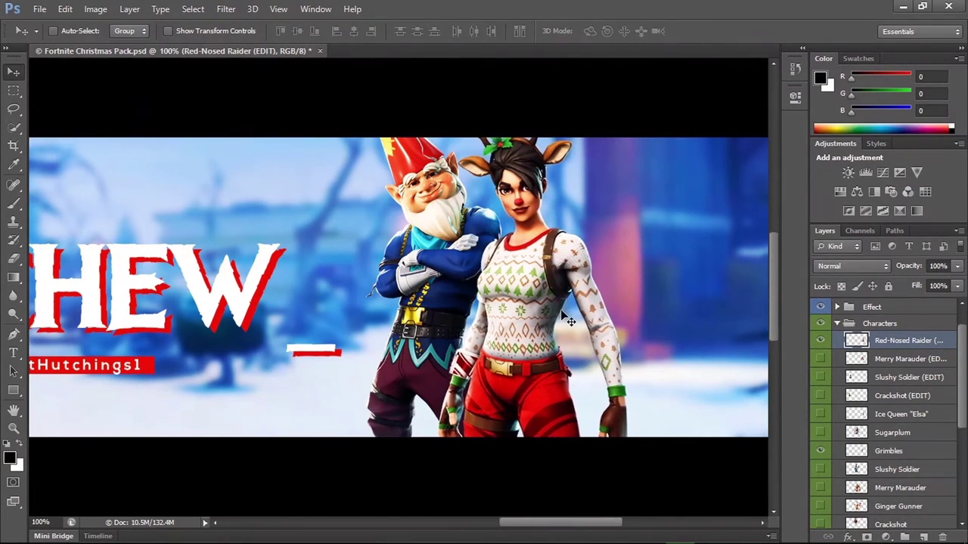
{"action": "key", "text": "Right"}
{"action": "key", "text": "Right"}
{"action": "key", "text": "Right"}
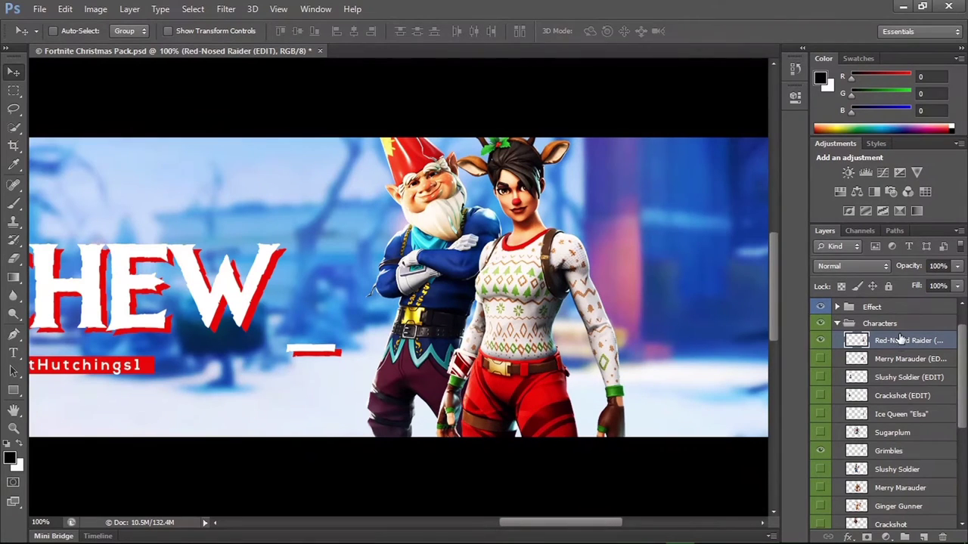
Stack Grimbles above Red-Nosed Raider in Characters, re-nudge her, and set the view to 50%
{"action": "left_click", "coordinate": [892, 454]}
{"action": "left_click_drag", "start_coordinate": [893, 453], "coordinate": [888, 335]}
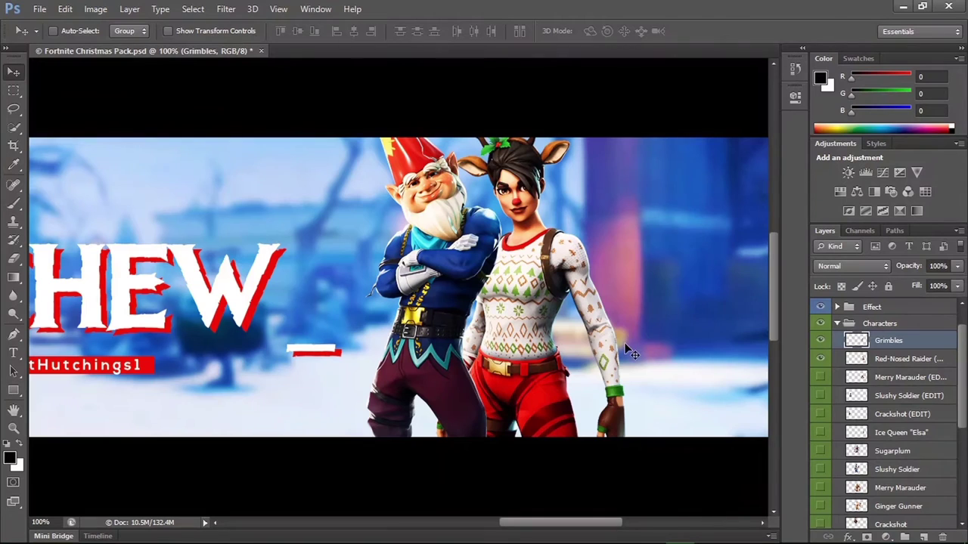
{"action": "left_click", "coordinate": [915, 358]}
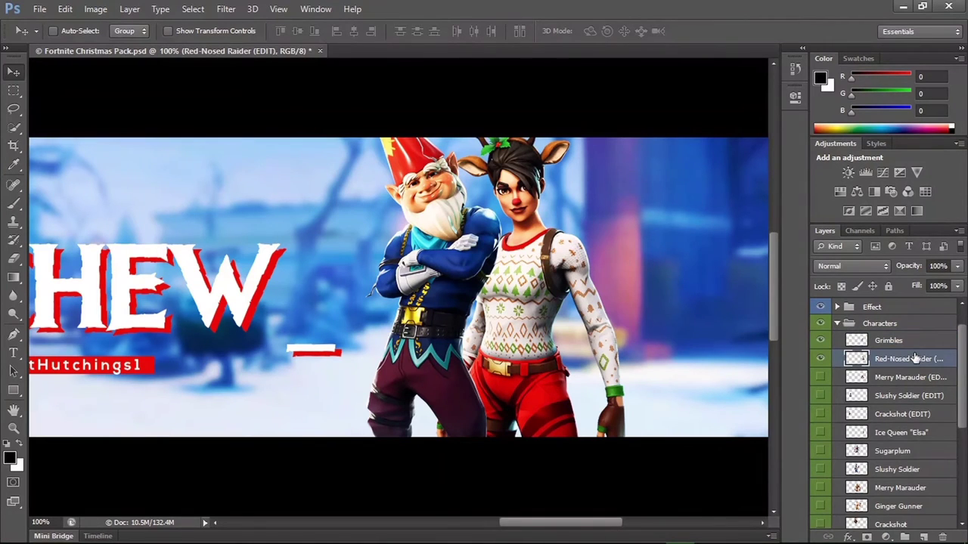
{"action": "key", "text": "Left"}
{"action": "key", "text": "Left"}
{"action": "key", "text": "Left"}
{"action": "key", "text": "Left"}
{"action": "key", "text": "Left"}
{"action": "key", "text": "Left"}
{"action": "key", "text": "Left"}
{"action": "key", "text": "Left"}
{"action": "key", "text": "Left"}
{"action": "key", "text": "Left"}
{"action": "key", "text": "Left"}
{"action": "key", "text": "Left"}
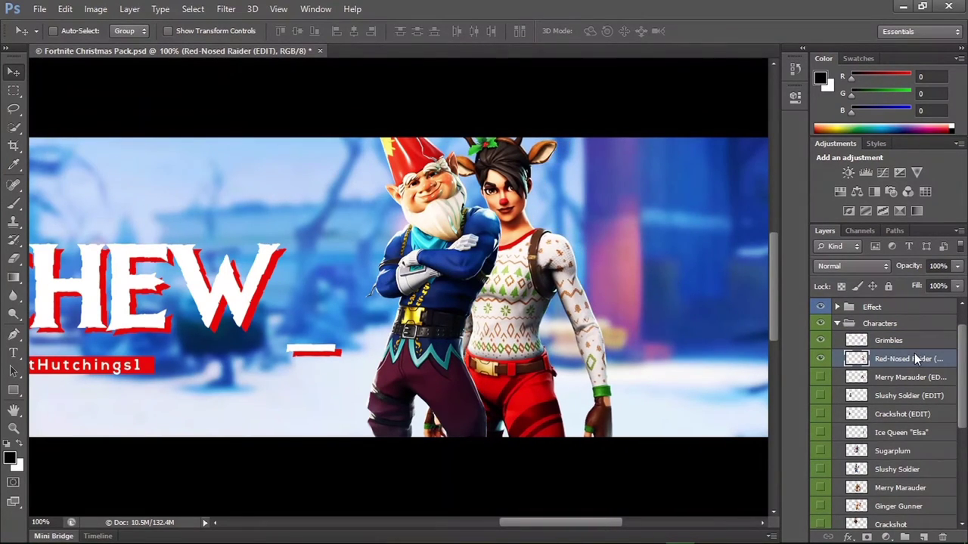
{"action": "key", "text": "Right"}
{"action": "key", "text": "Right"}
{"action": "key", "text": "Right"}
{"action": "key", "text": "Right"}
{"action": "key", "text": "Right"}
{"action": "key", "text": "Right"}
{"action": "key", "text": "Right"}
{"action": "key", "text": "Right"}
{"action": "key", "text": "Right"}
{"action": "key", "text": "Right"}
{"action": "key", "text": "Right"}
{"action": "key", "text": "Right"}
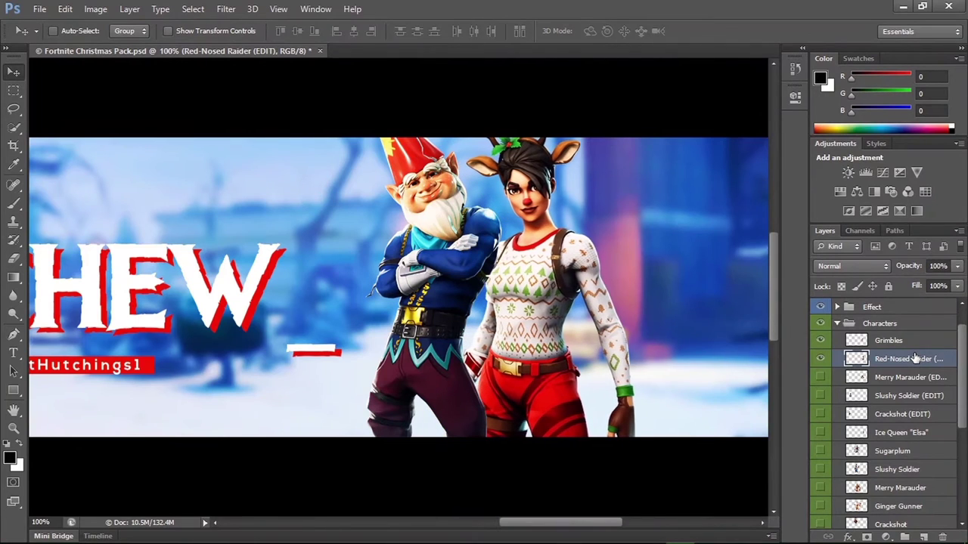
{"action": "key", "text": "Right"}
{"action": "key", "text": "Right"}
{"action": "key", "text": "Right"}
{"action": "key", "text": "Right"}
{"action": "key", "text": "Right"}
{"action": "key", "text": "Right"}
{"action": "key", "text": "Right"}
{"action": "key", "text": "Right"}
{"action": "key", "text": "Right"}
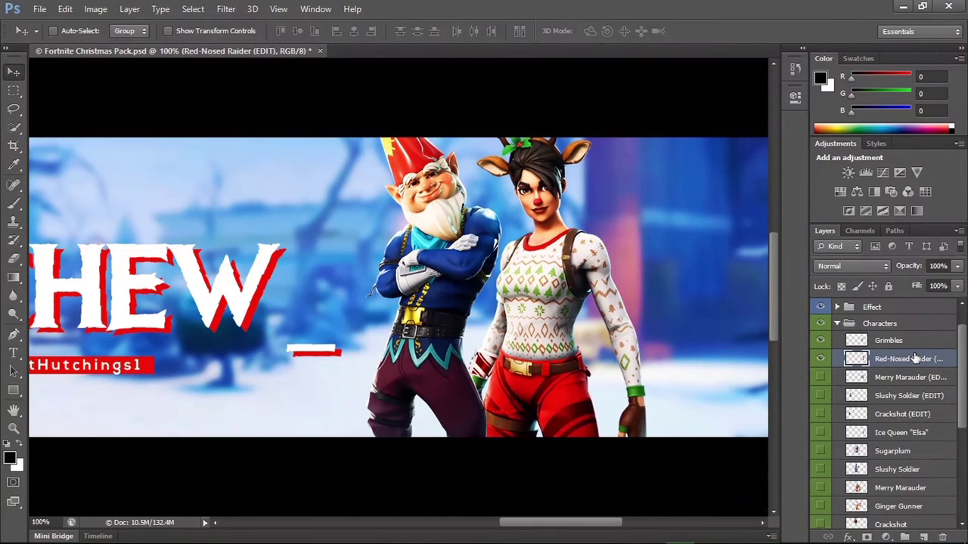
{"action": "key", "text": "ctrl+minus"}
{"action": "key", "text": "ctrl+minus"}
{"action": "key", "text": "ctrl+plus"}
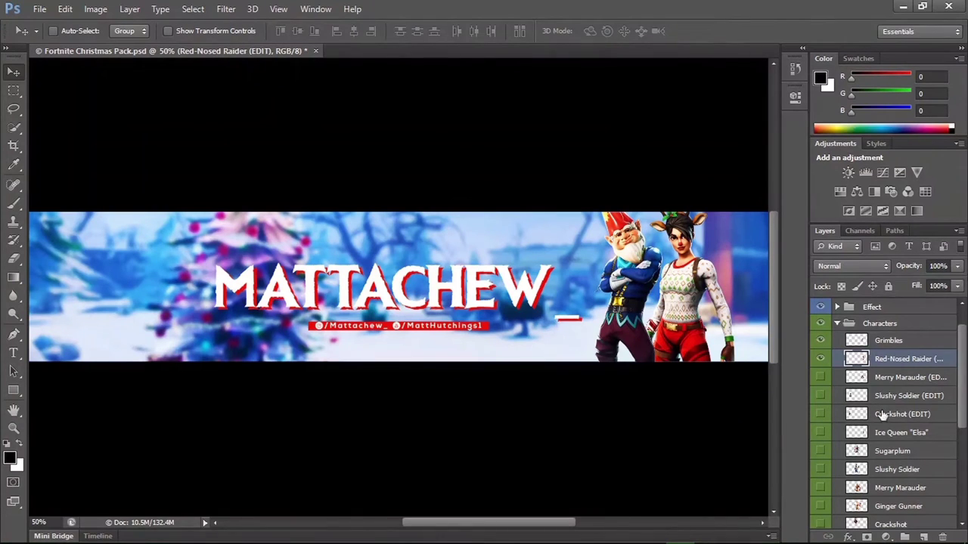
Show Slushy Soldier (EDIT) and Crackshot (EDIT), hide Black Background, and expand Main Background
{"action": "left_click", "coordinate": [820, 379]}
{"action": "left_click", "coordinate": [821, 396]}
{"action": "left_click", "coordinate": [819, 379]}
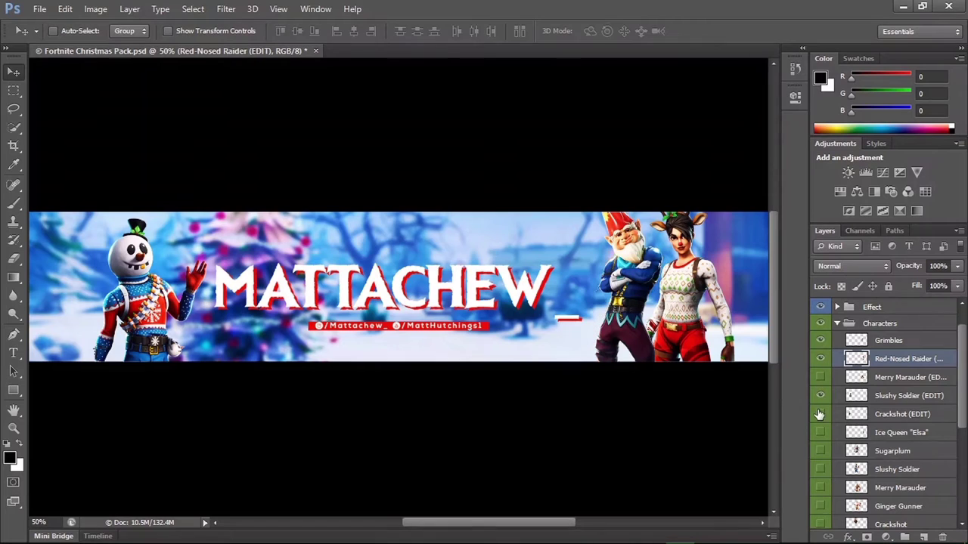
{"action": "left_click", "coordinate": [819, 414]}
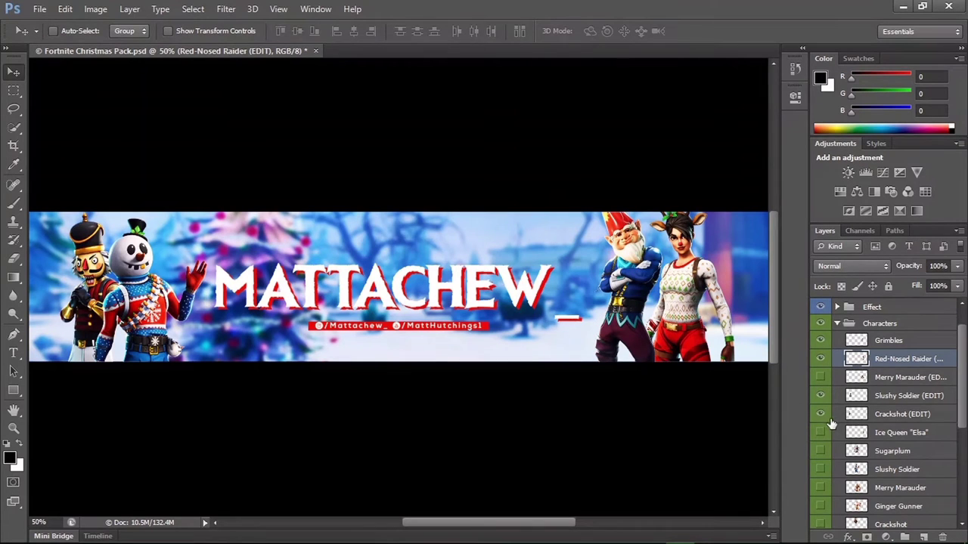
{"action": "left_click", "coordinate": [837, 324]}
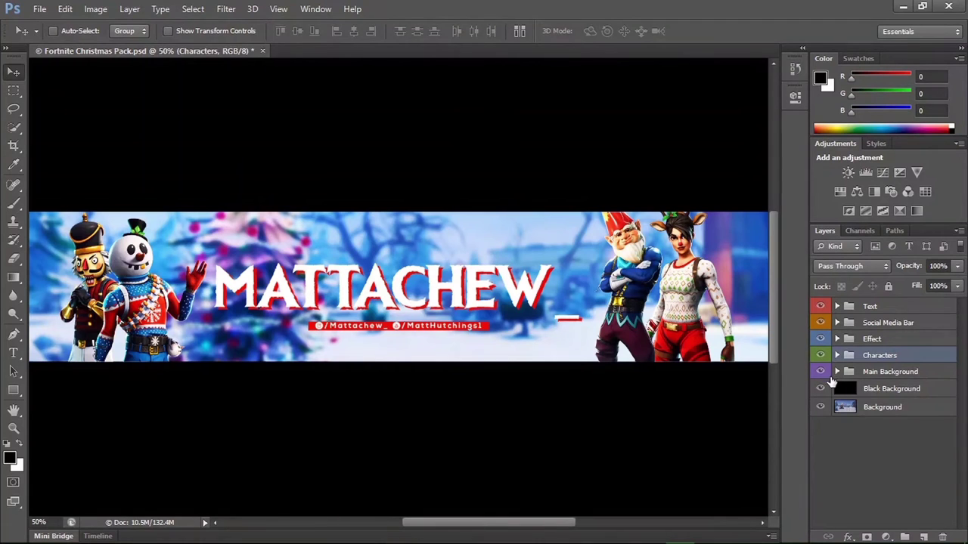
{"action": "left_click", "coordinate": [820, 389]}
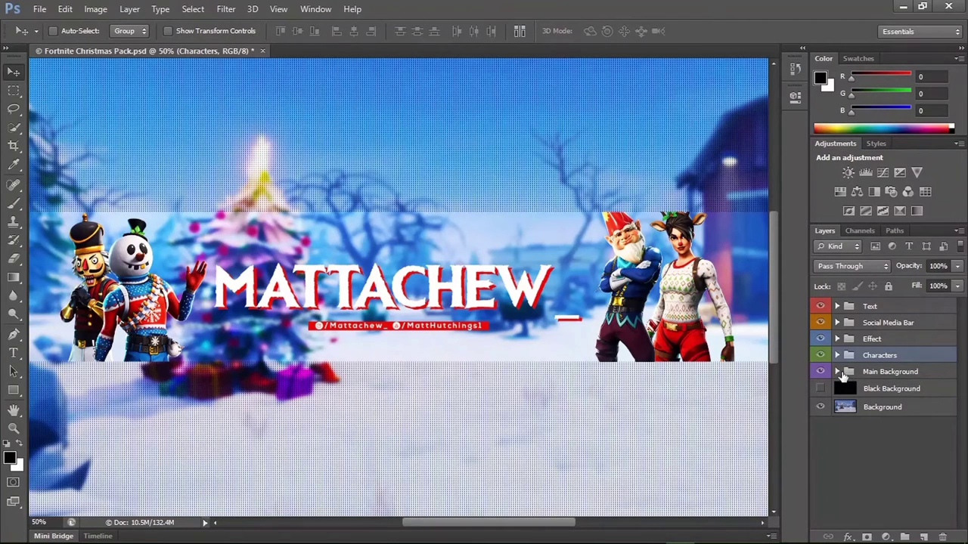
{"action": "left_click", "coordinate": [837, 372]}
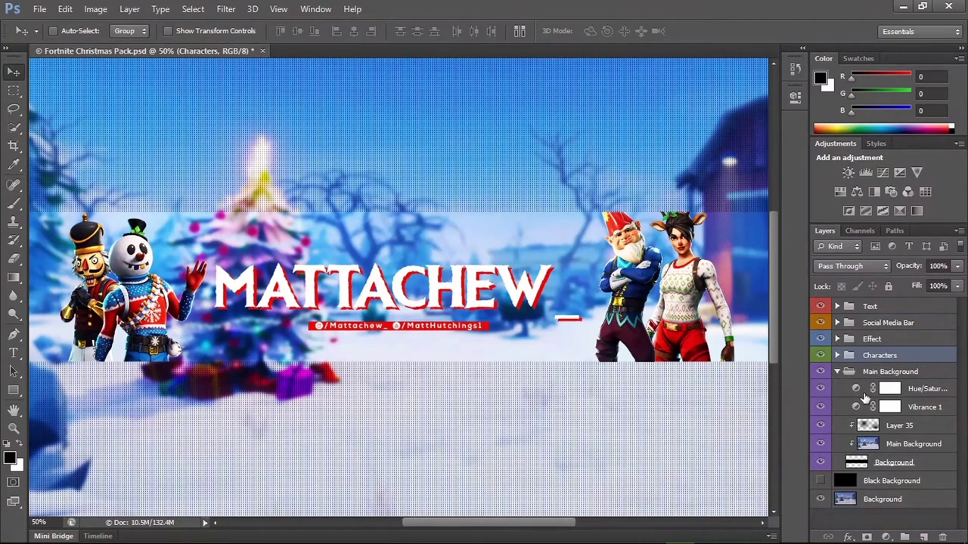
Set the Vibrance 1 layer to about +60 Vibrance and +27 Saturation
{"action": "left_click", "coordinate": [822, 445]}
{"action": "left_click", "coordinate": [822, 445]}
{"action": "double_click", "coordinate": [854, 409]}
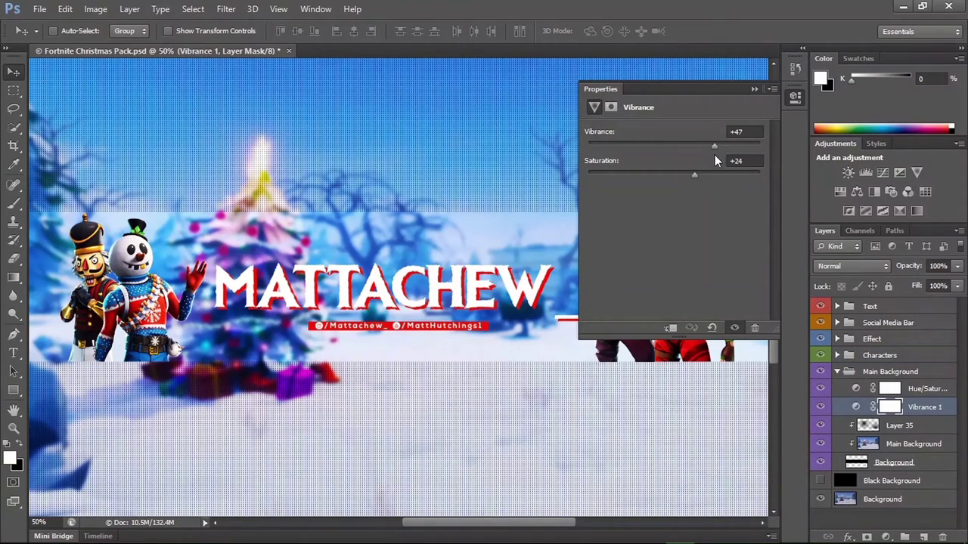
{"action": "left_click_drag", "start_coordinate": [714, 146], "coordinate": [596, 155]}
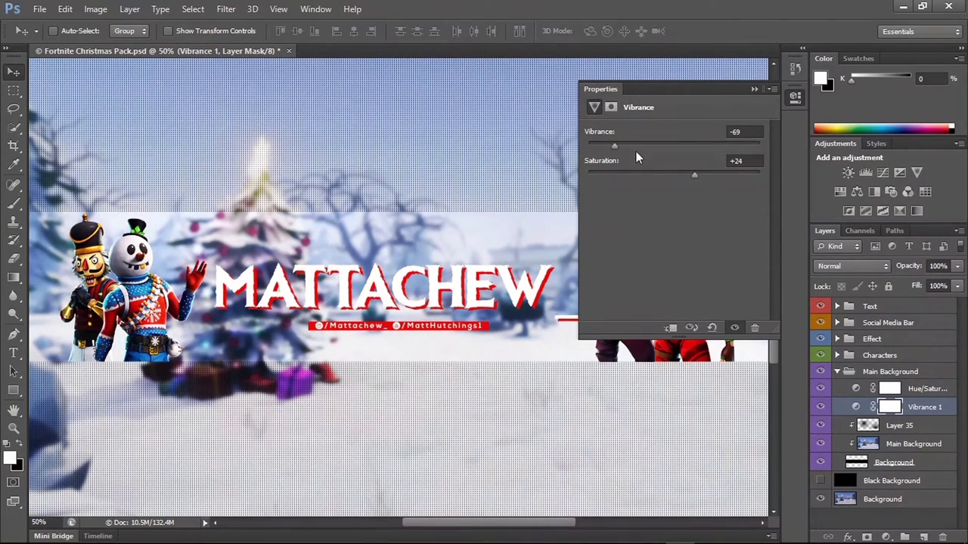
{"action": "mouse_move", "coordinate": [636, 152]}
{"action": "left_mouse_down"}
{"action": "mouse_move", "coordinate": [756, 147]}
{"action": "mouse_move", "coordinate": [725, 147]}
{"action": "mouse_move", "coordinate": [675, 173]}
{"action": "mouse_move", "coordinate": [608, 175]}
{"action": "left_mouse_up"}
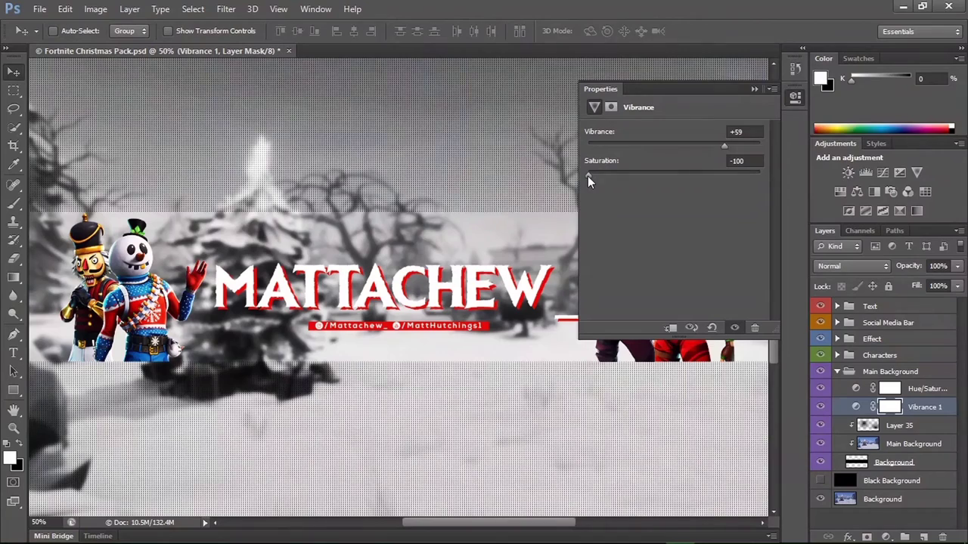
{"action": "left_click_drag", "start_coordinate": [588, 176], "coordinate": [733, 173]}
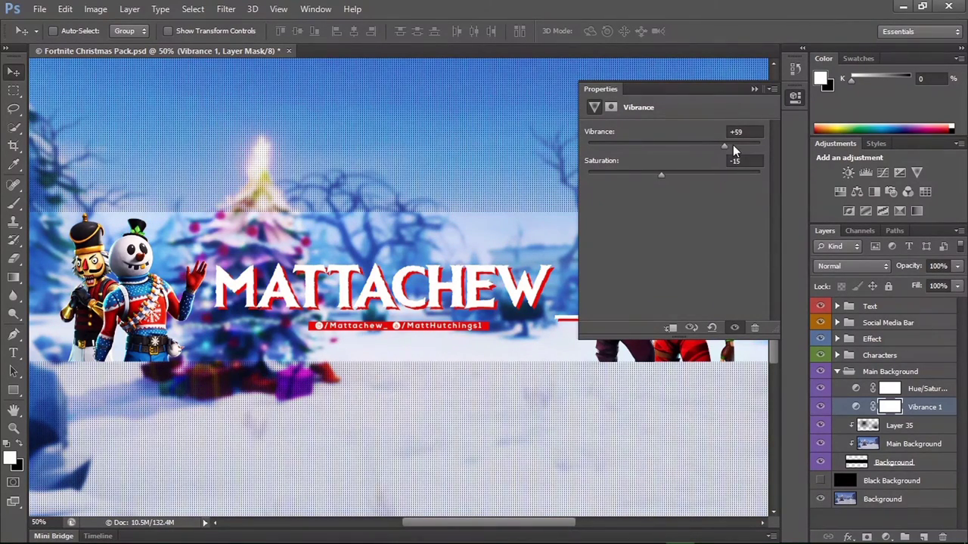
{"action": "mouse_move", "coordinate": [704, 150]}
{"action": "left_mouse_down"}
{"action": "mouse_move", "coordinate": [675, 151]}
{"action": "mouse_move", "coordinate": [726, 149]}
{"action": "mouse_move", "coordinate": [697, 176]}
{"action": "left_mouse_up"}
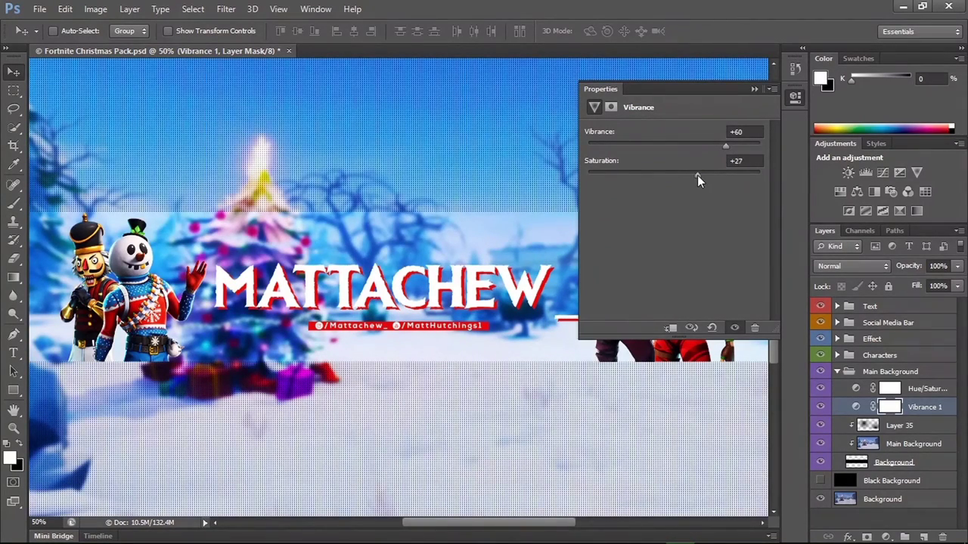
{"action": "left_click", "coordinate": [754, 89]}
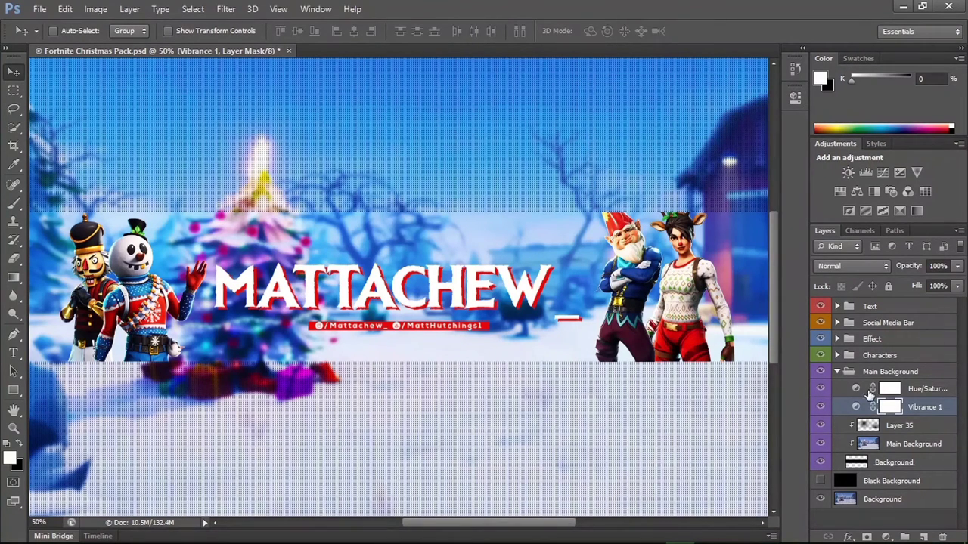
Keep the Hue/Saturation 2 colorize Lightness at +100, then select Layer 35
{"action": "left_click", "coordinate": [871, 390]}
{"action": "double_click", "coordinate": [857, 388]}
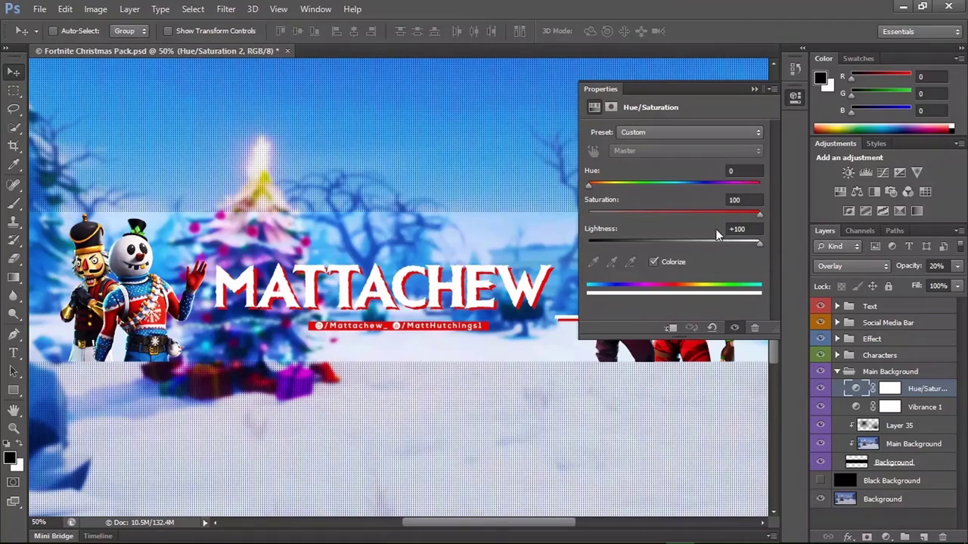
{"action": "mouse_move", "coordinate": [755, 242]}
{"action": "left_mouse_down"}
{"action": "mouse_move", "coordinate": [662, 252]}
{"action": "mouse_move", "coordinate": [754, 244]}
{"action": "left_mouse_up"}
{"action": "left_click", "coordinate": [758, 244]}
{"action": "left_click", "coordinate": [765, 89]}
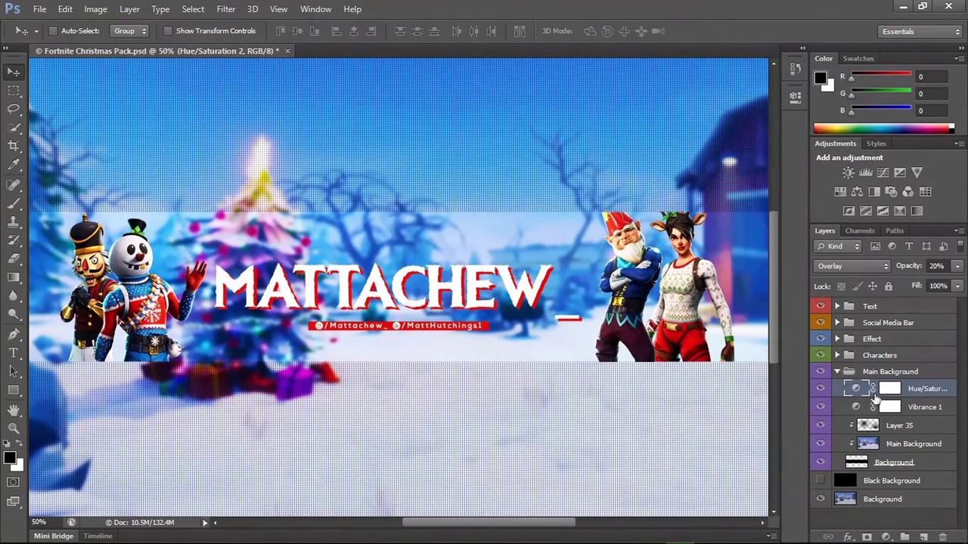
{"action": "left_click", "coordinate": [870, 427]}
{"action": "left_click", "coordinate": [836, 372]}
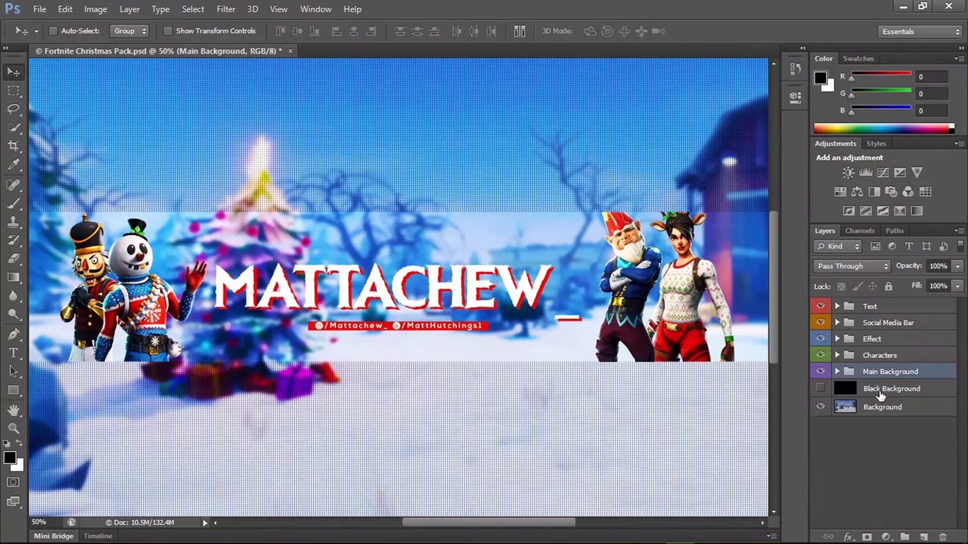
{"action": "left_click", "coordinate": [821, 408]}
{"action": "key", "text": "ctrl+minus"}
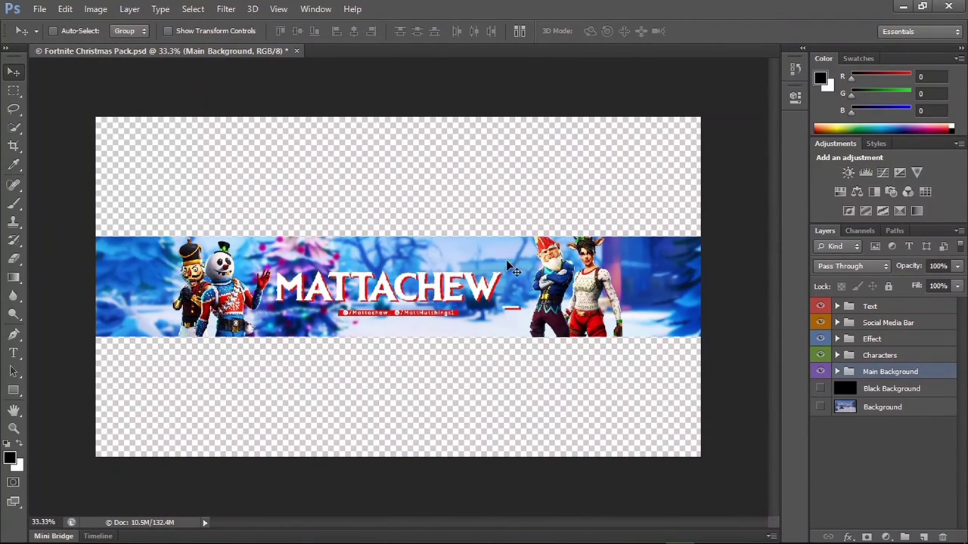
{"action": "left_click", "coordinate": [821, 406]}
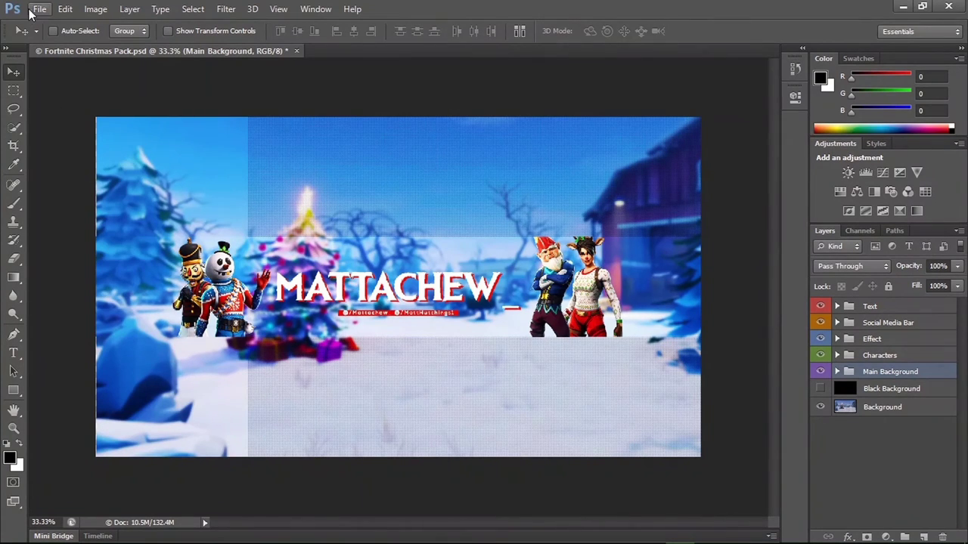
{"action": "left_click", "coordinate": [37, 9]}
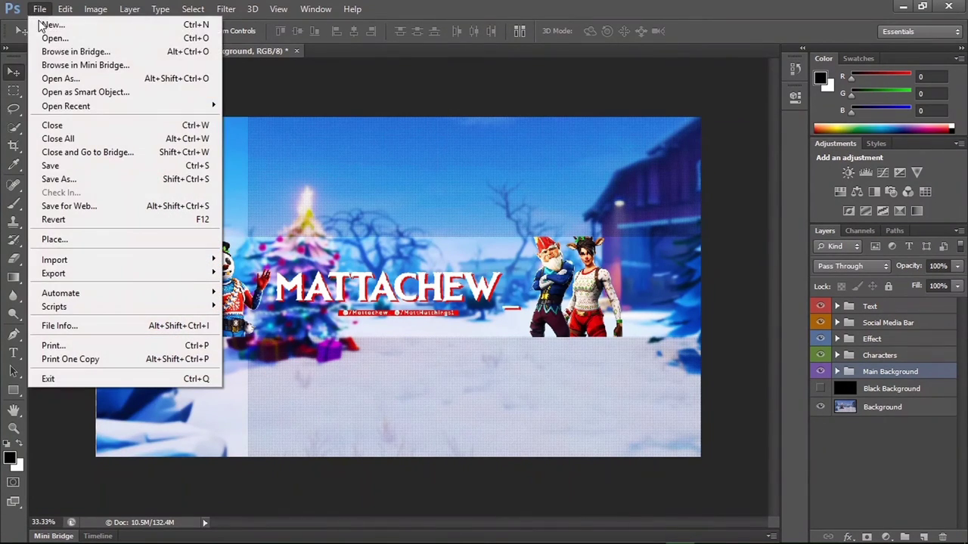
{"action": "left_click", "coordinate": [66, 180]}
{"action": "left_click", "coordinate": [541, 310]}
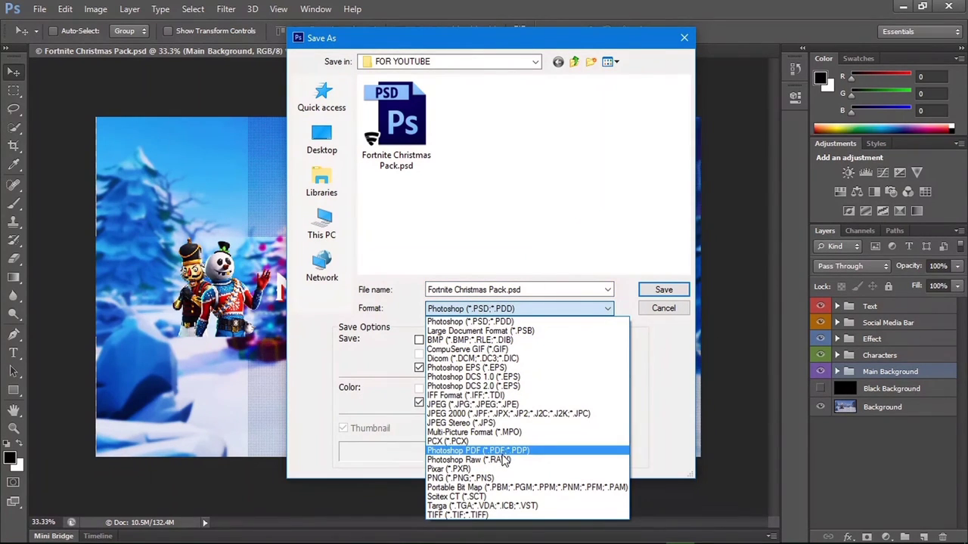
{"action": "left_click", "coordinate": [499, 478]}
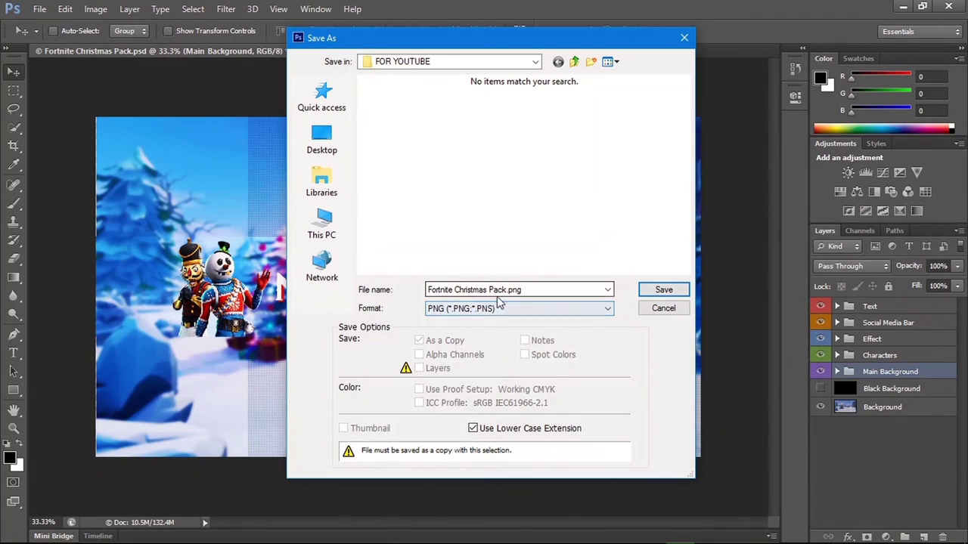
{"action": "left_click", "coordinate": [684, 38]}
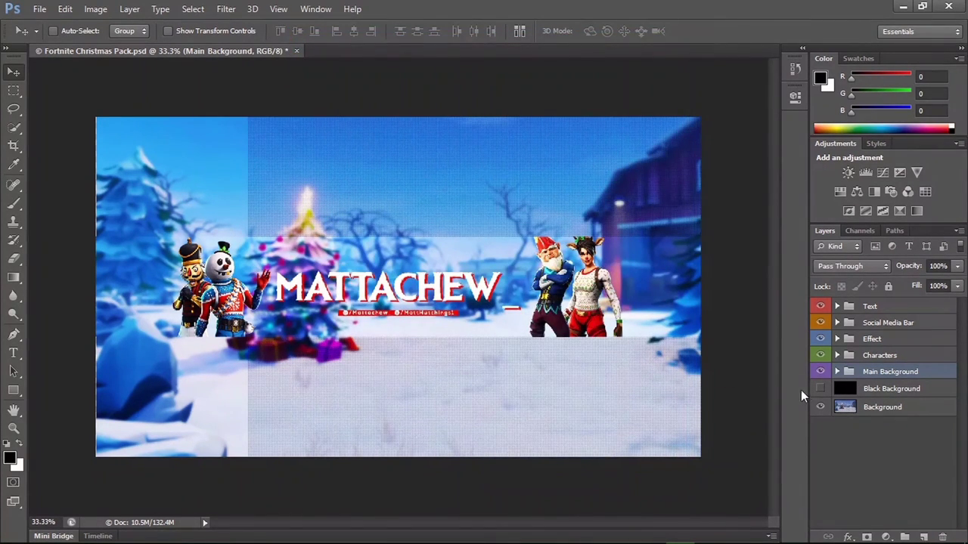